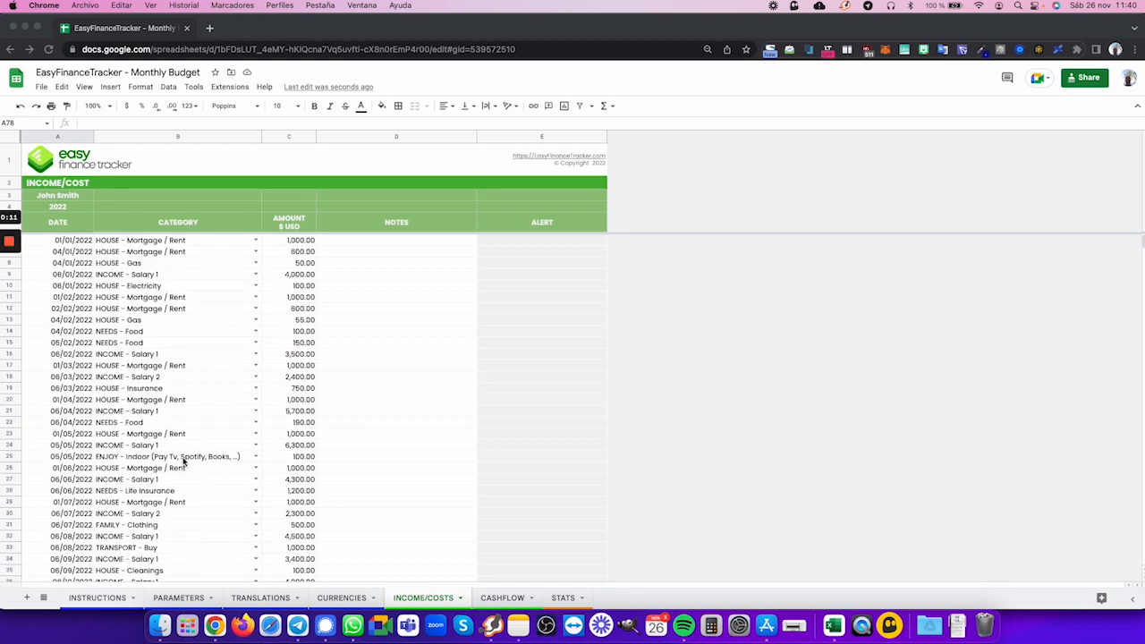
- Enter the date 11/26/2022 in the first empty row, row 78, of the INCOME/COSTS sheet
scroll(180, 461, down, 9)
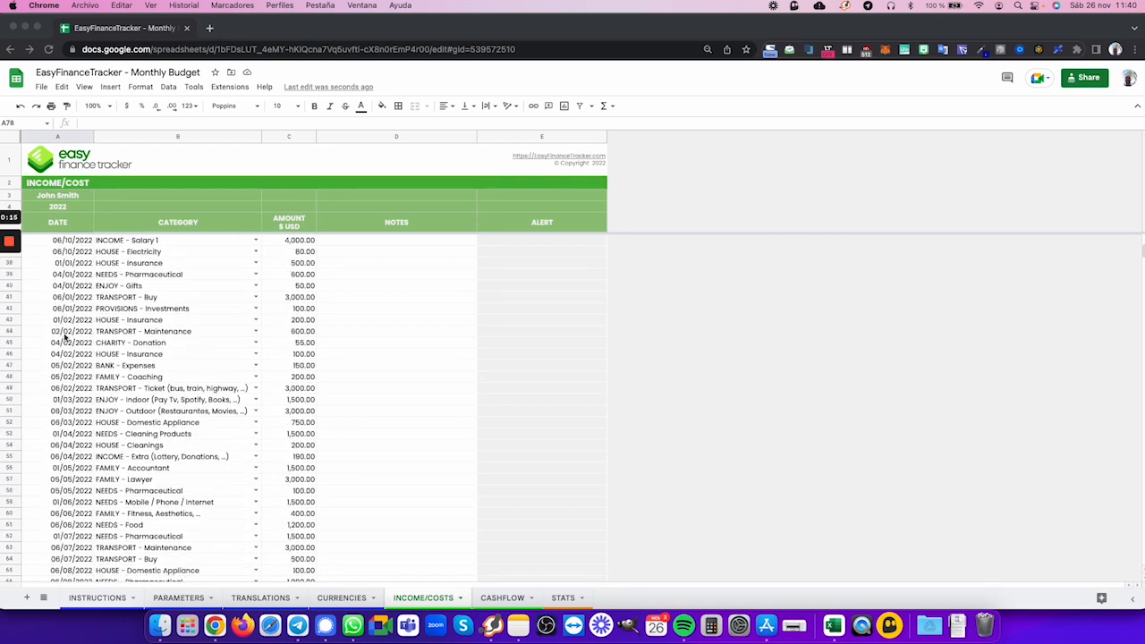
scroll(101, 443, down, 6)
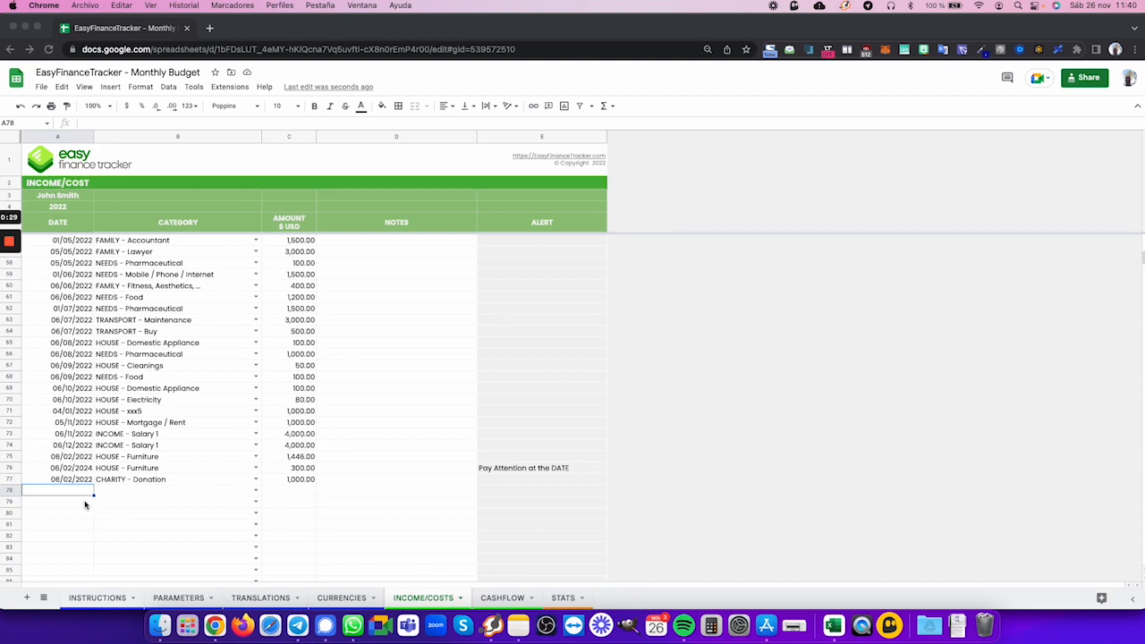
scroll(148, 431, up, 10)
scroll(149, 431, down, 10)
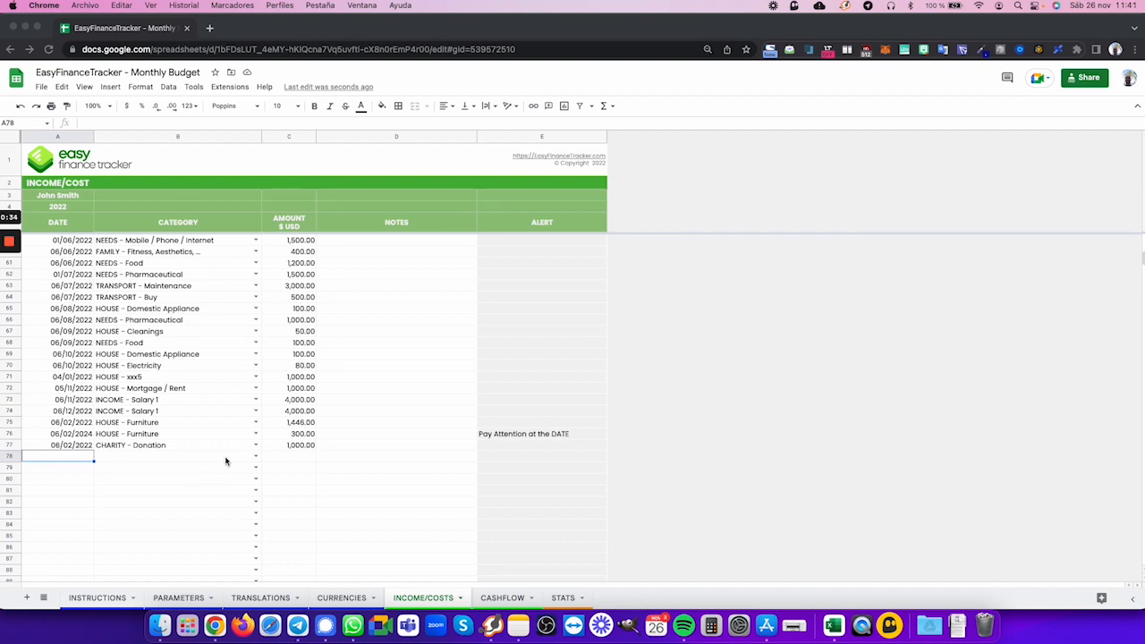
text(11/26/2022)
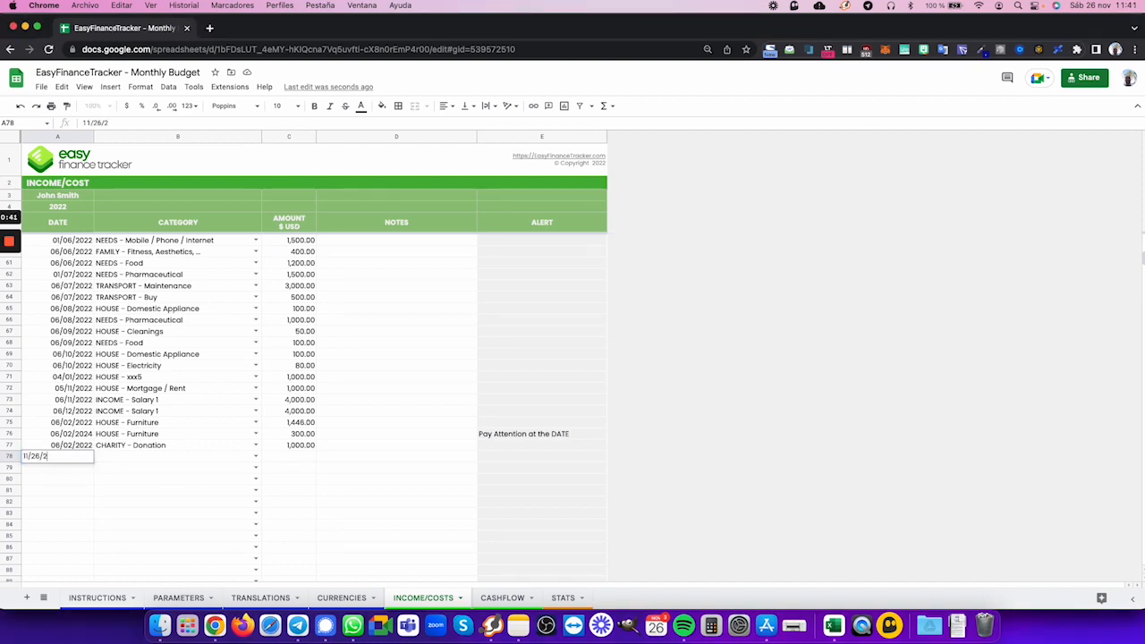
key(Tab)
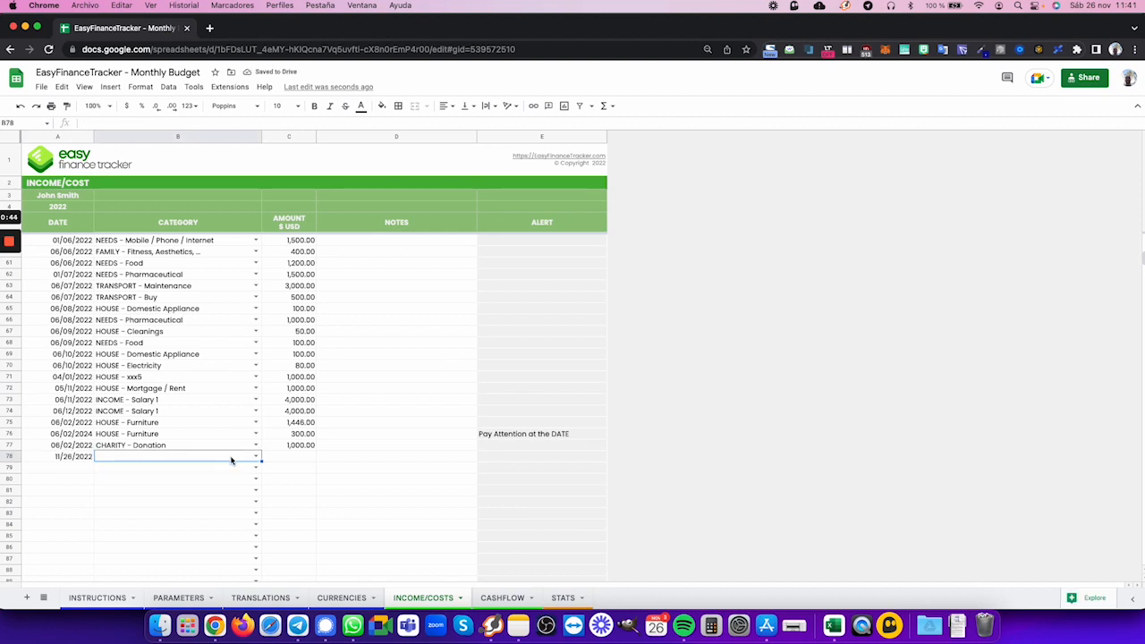
- Look at the category choices for row 78 and review the income and cost categories defined in the PARAMETERS sheet
click(255, 457)
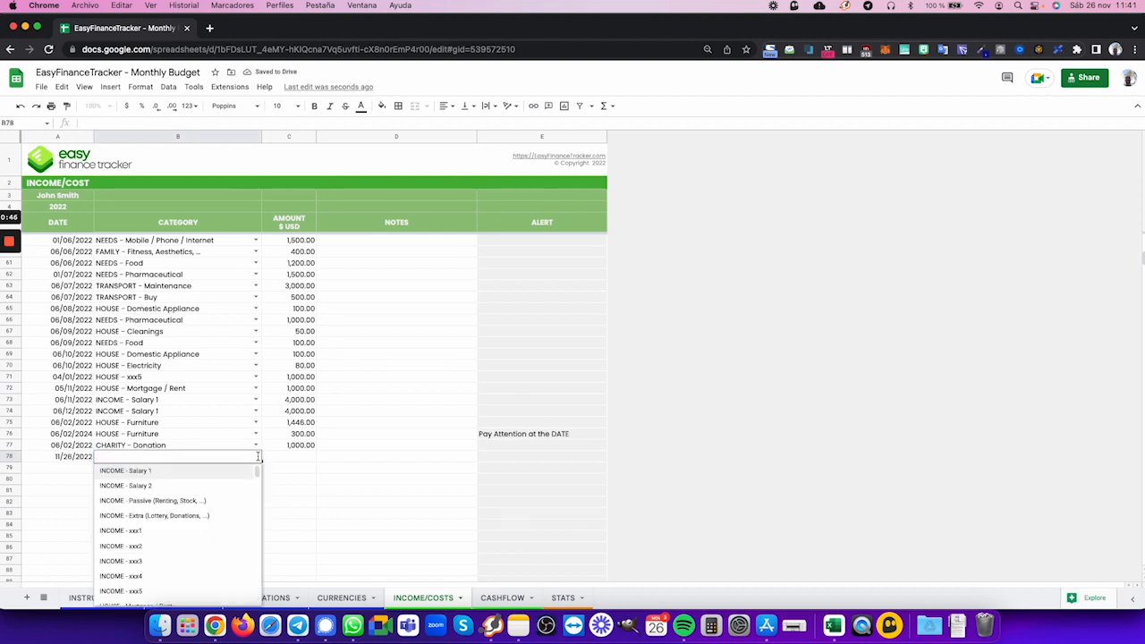
click(267, 458)
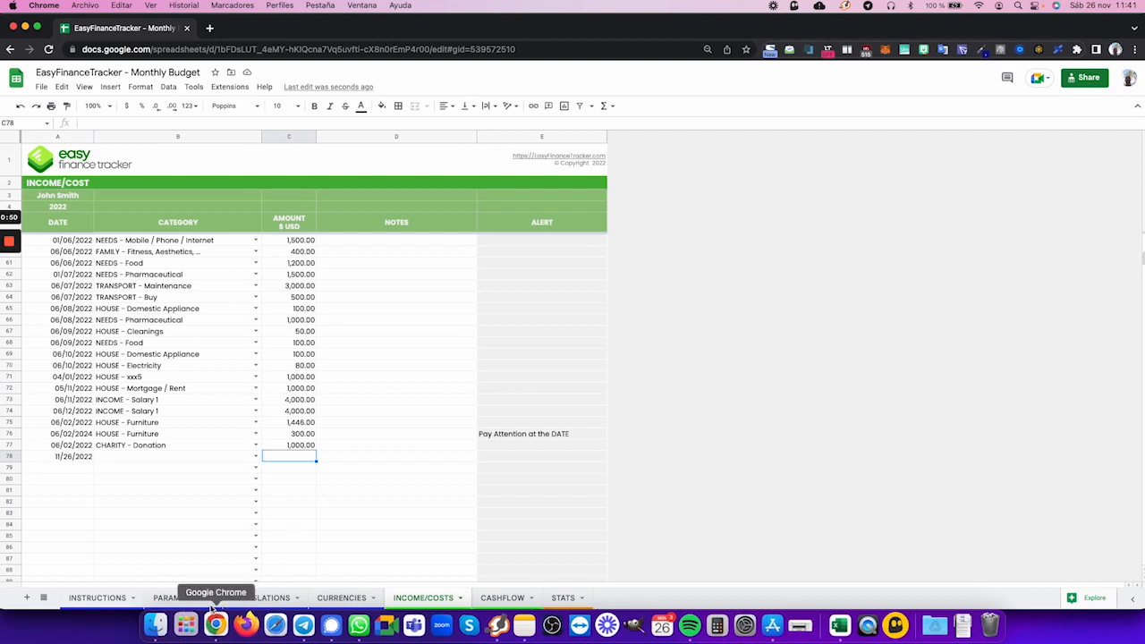
click(185, 597)
scroll(174, 532, down, 5)
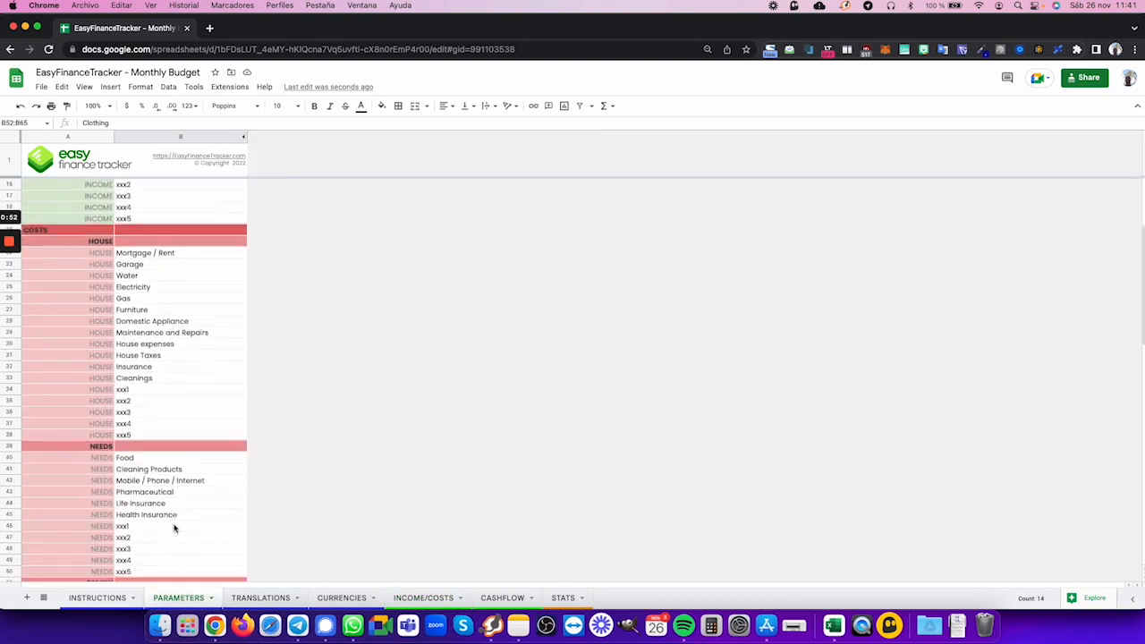
scroll(175, 528, down, 5)
scroll(172, 488, up, 10)
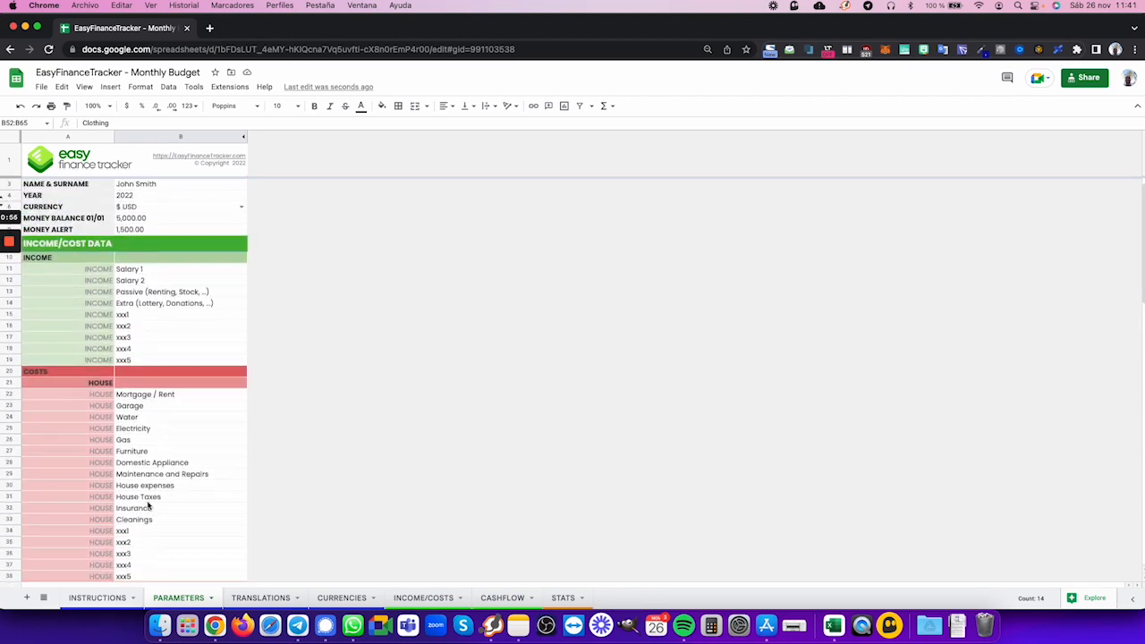
- Set the category of the row 78 entry in the INCOME/COSTS sheet to HOUSE - Cleanings
click(410, 598)
scroll(317, 467, down, 1)
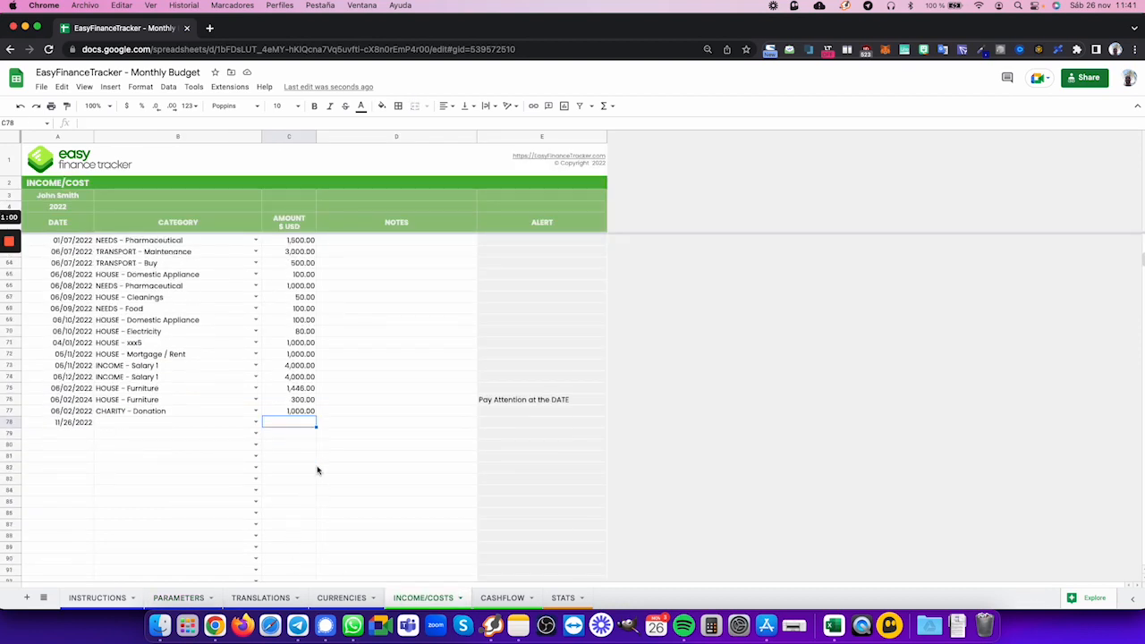
click(256, 411)
scroll(197, 465, down, 3)
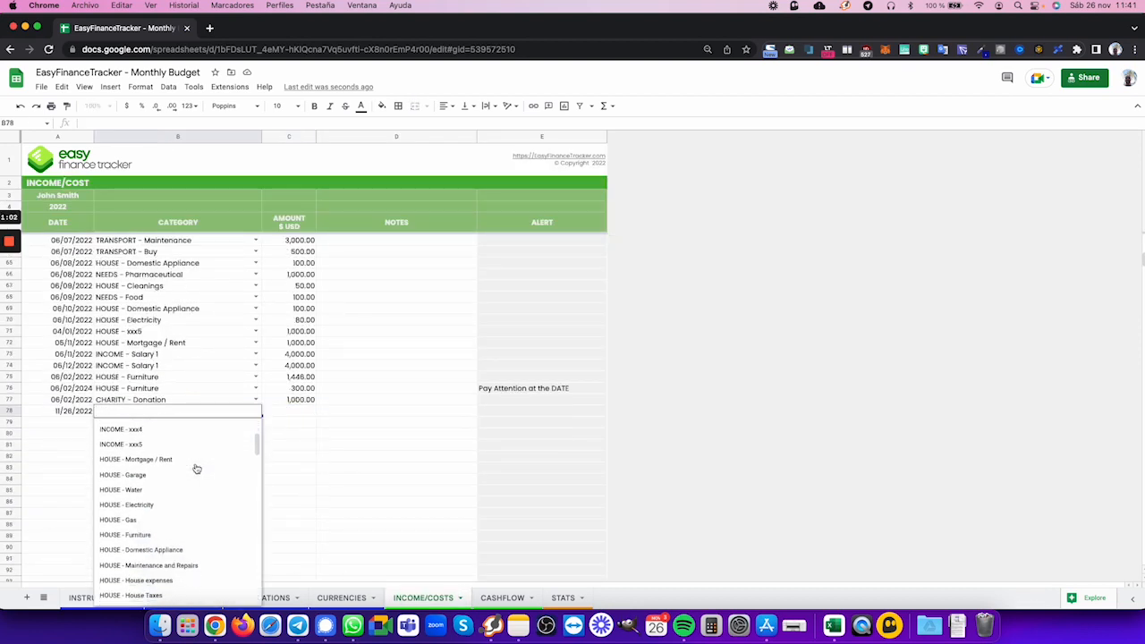
scroll(197, 468, down, 5)
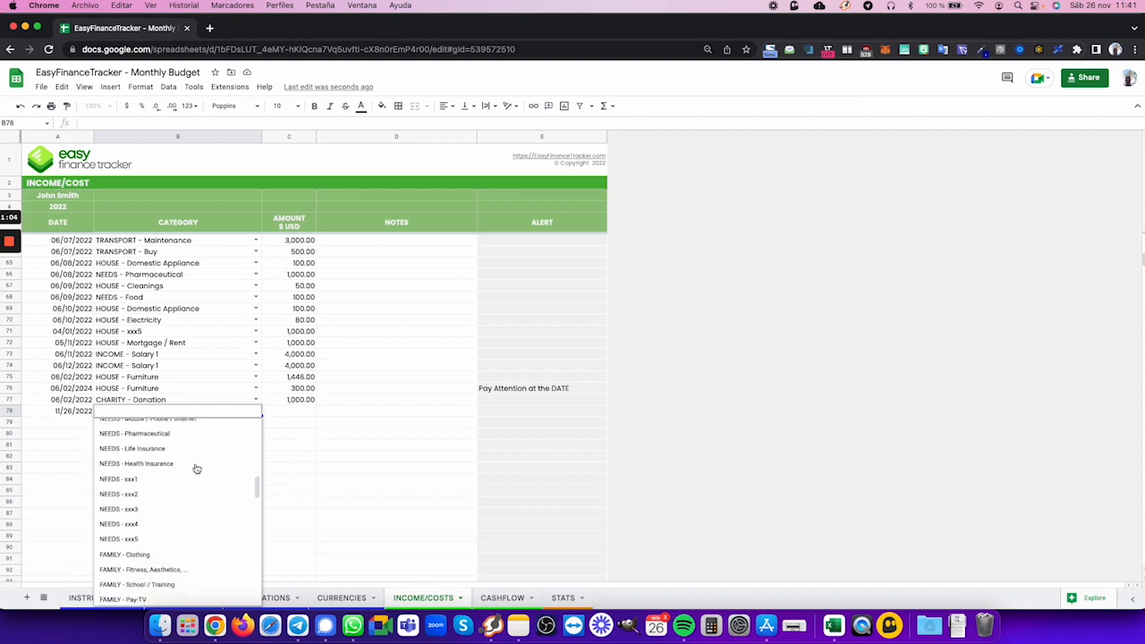
scroll(197, 468, up, 8)
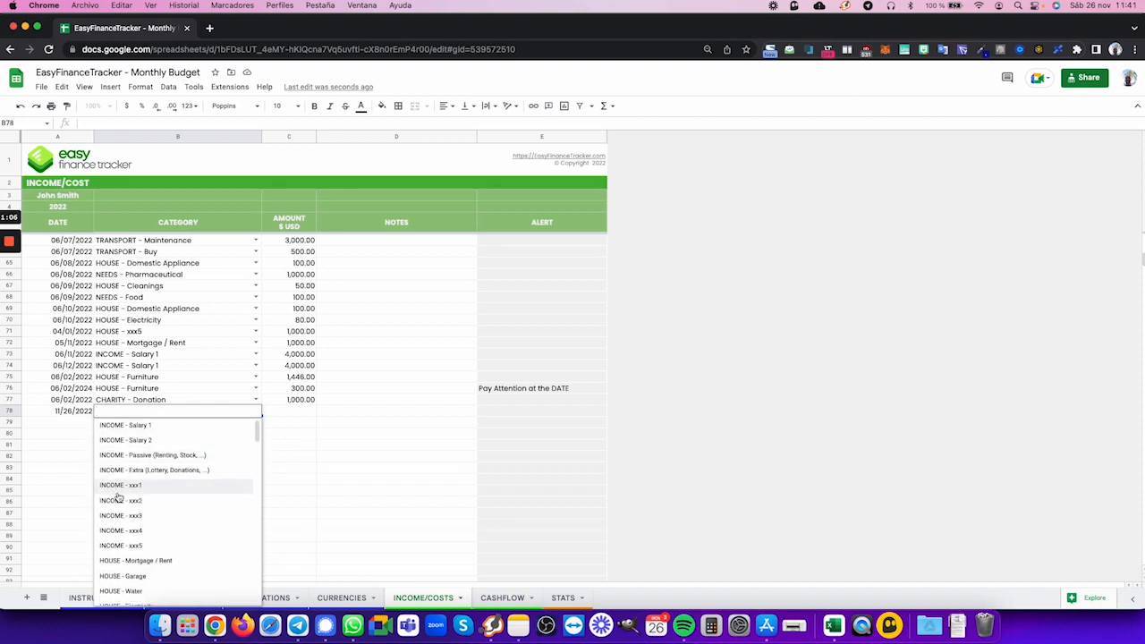
scroll(118, 497, down, 4)
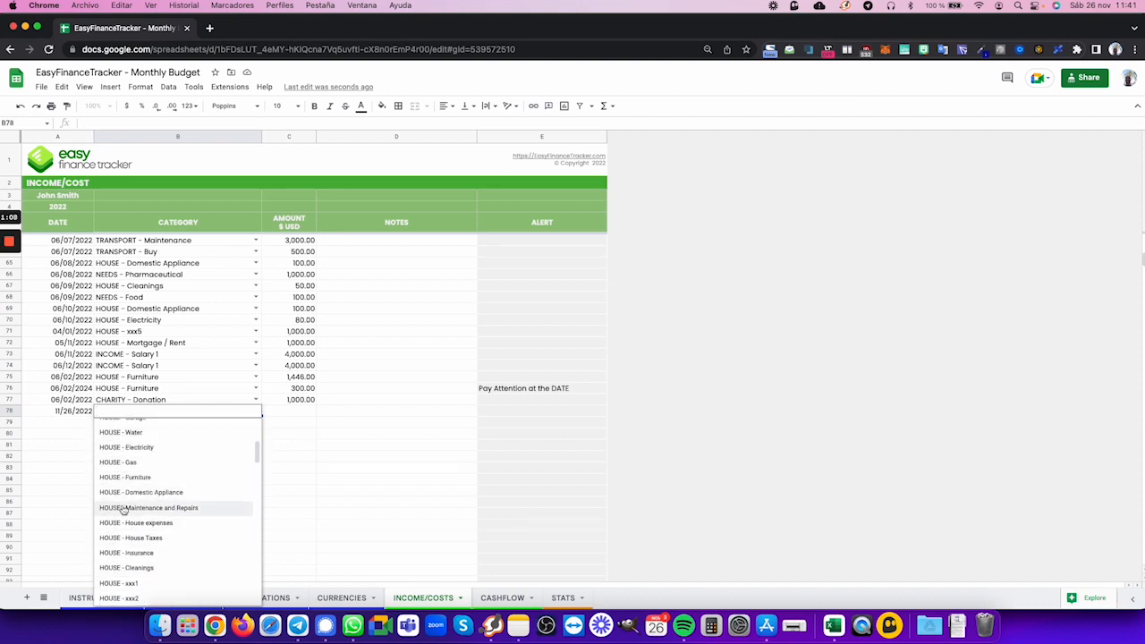
scroll(122, 502, down, 2)
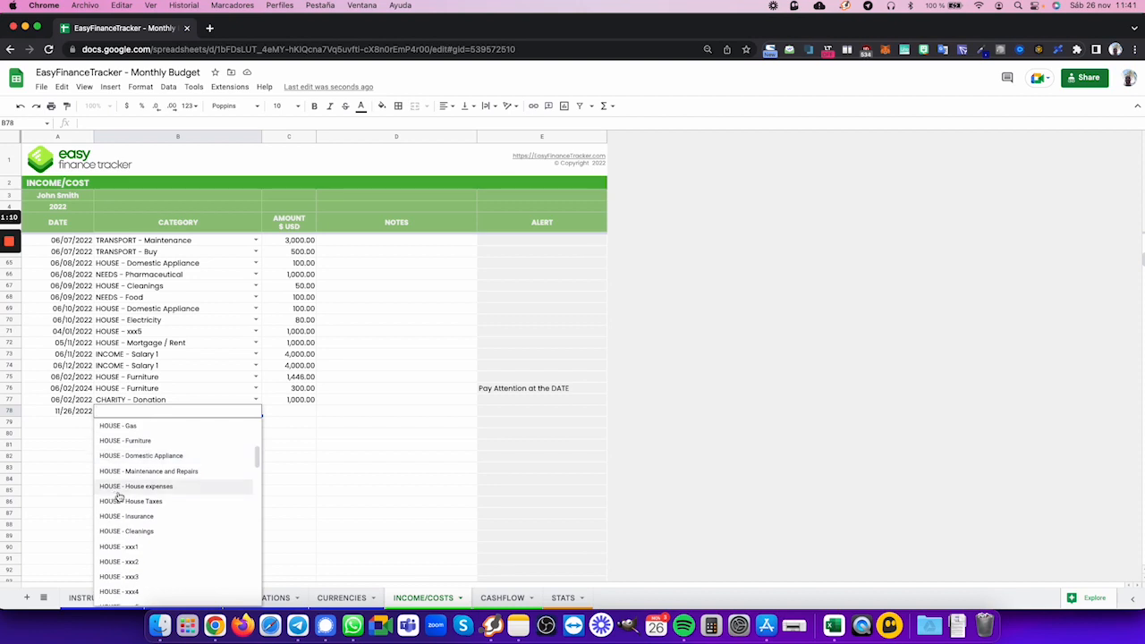
click(137, 534)
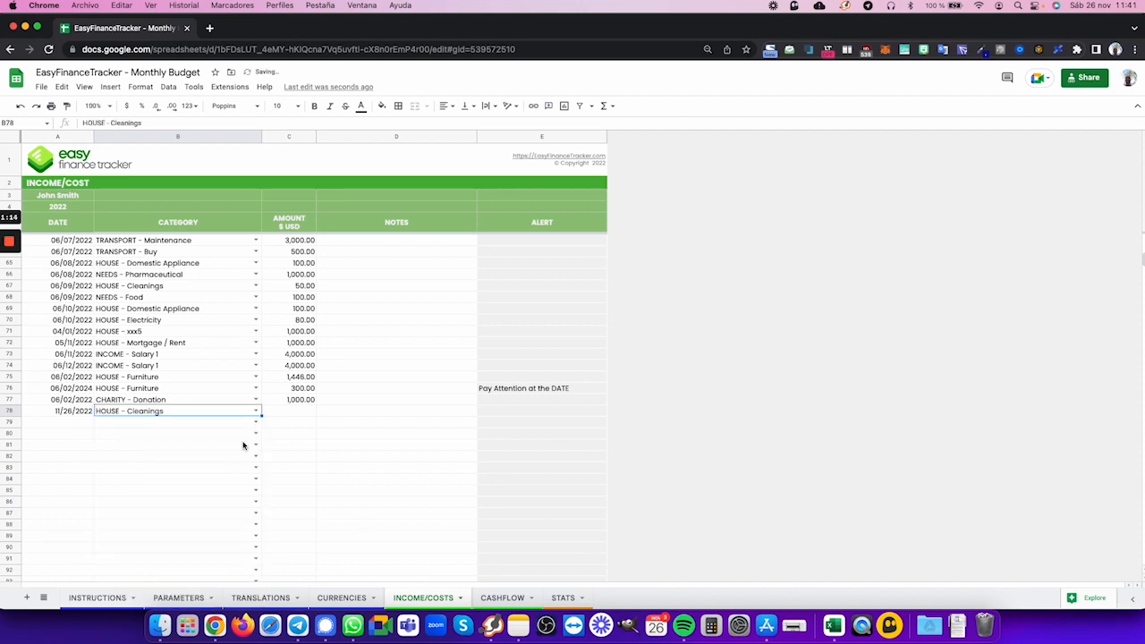
- Enter an amount of 100 for the HOUSE - Cleanings entry in row 78
click(302, 414)
text(100)
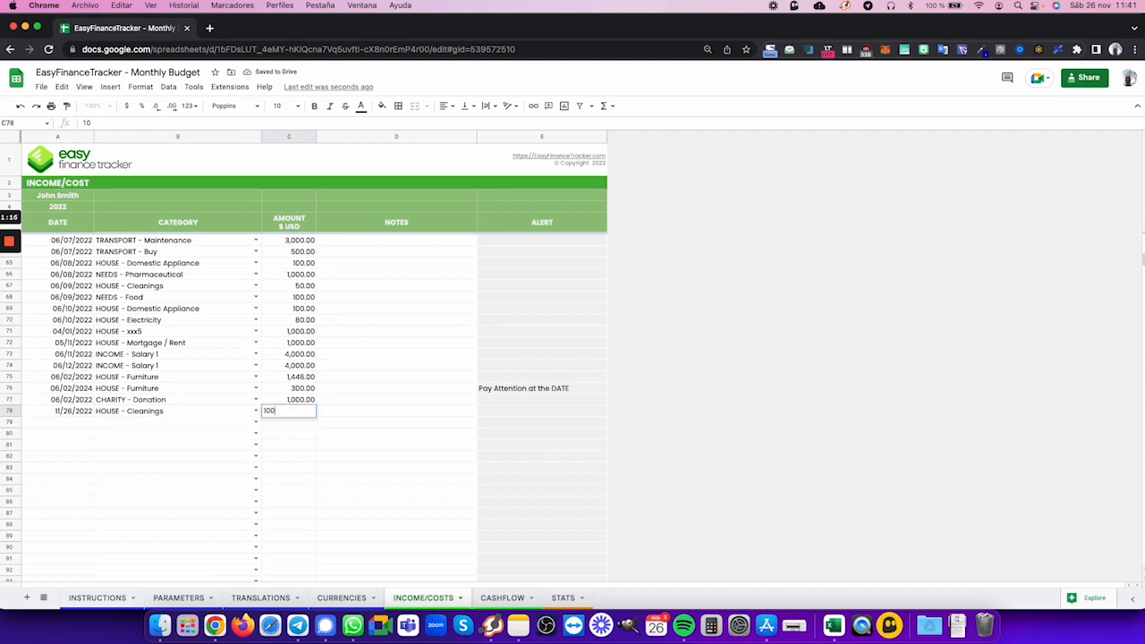
key(Tab)
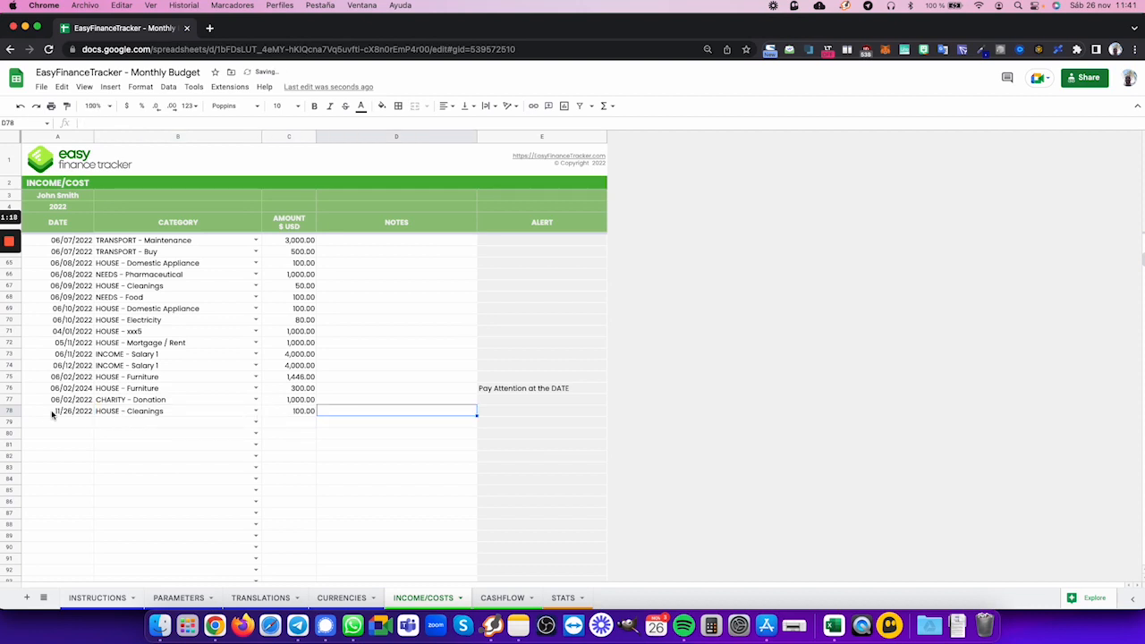
- Check the November amount of the HOUSE - Cleanings row in the CASHFLOW sheet
click(503, 597)
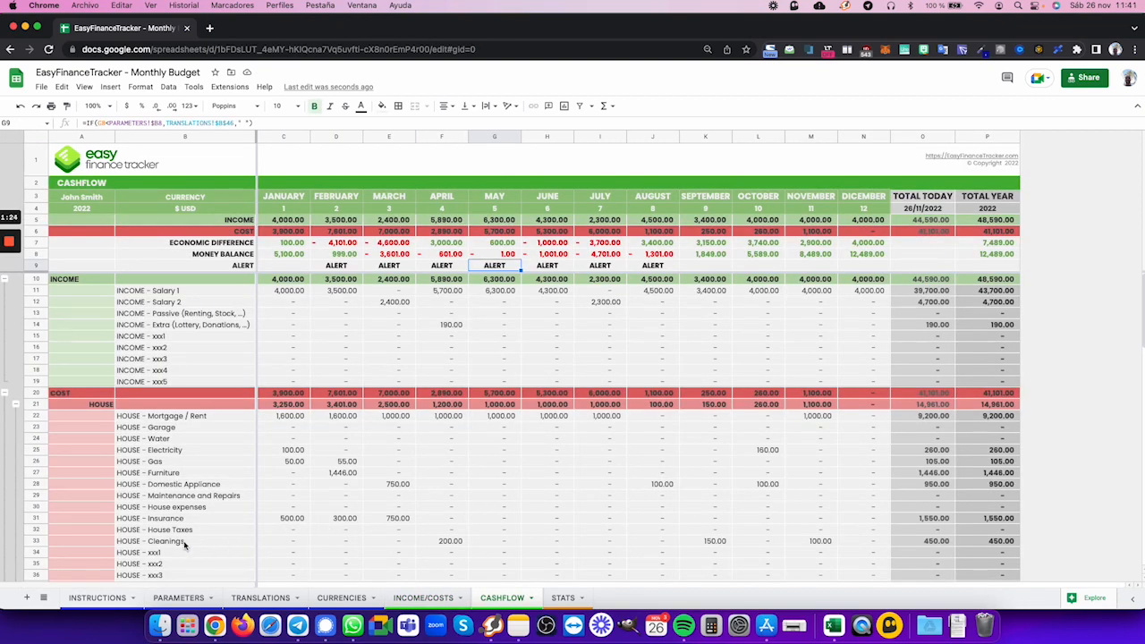
click(27, 541)
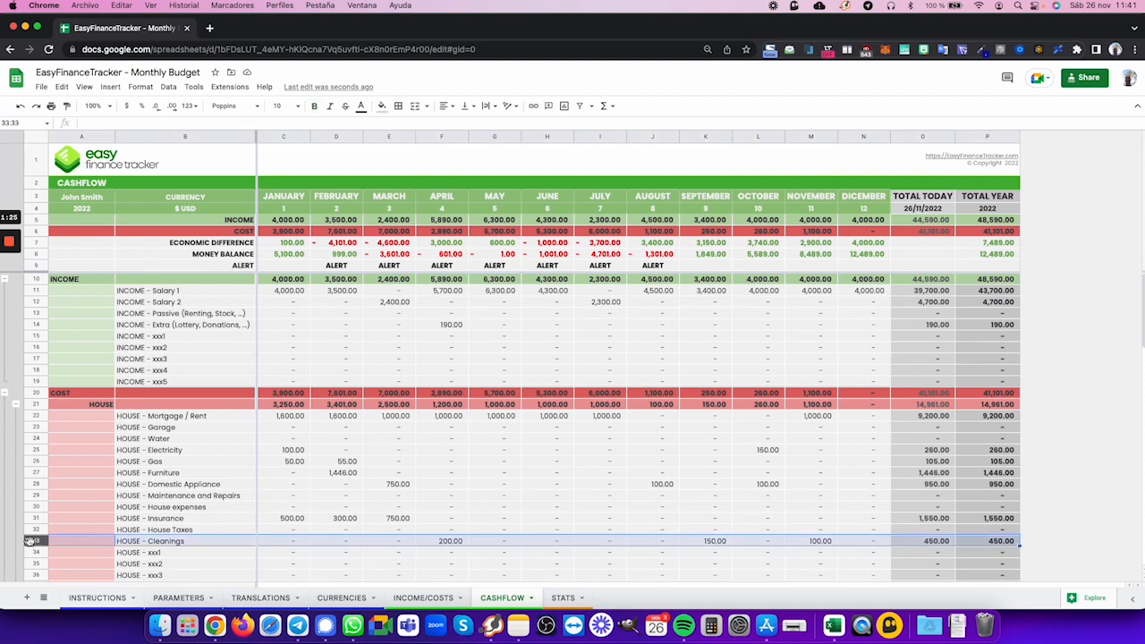
click(824, 543)
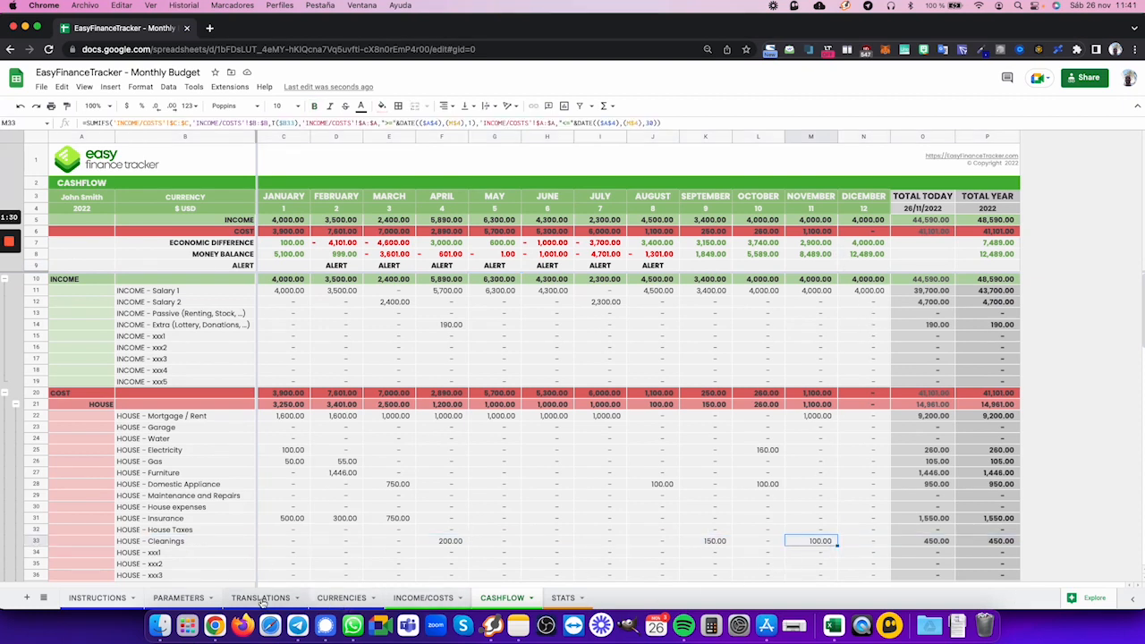
- Enter the date 11/26/2022 in row 79 of the INCOME/COSTS sheet
click(411, 597)
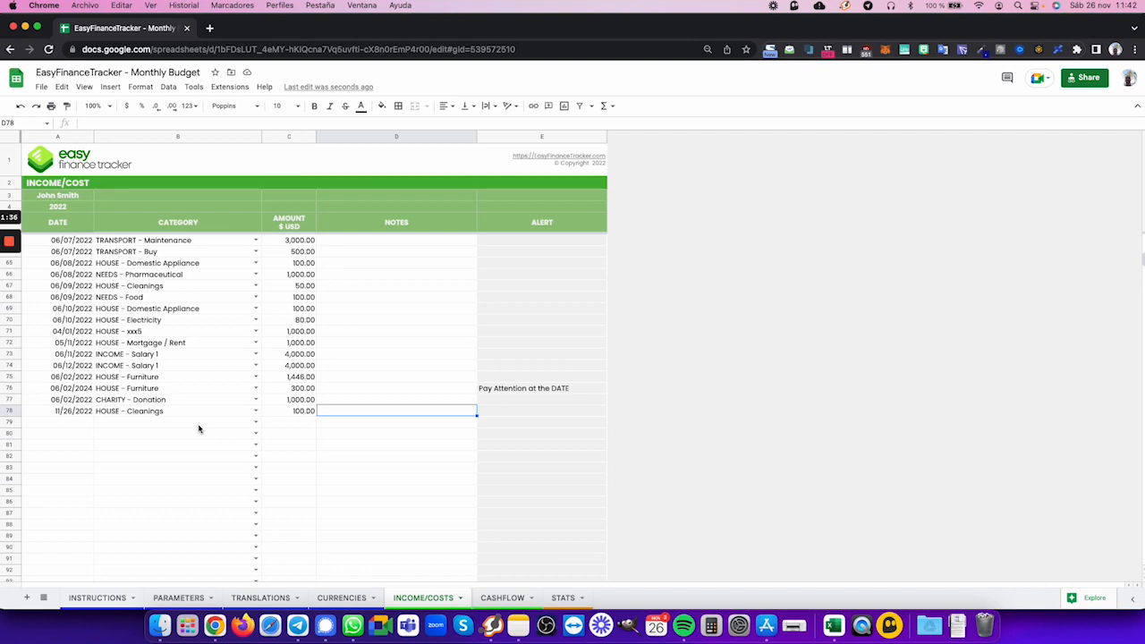
click(79, 423)
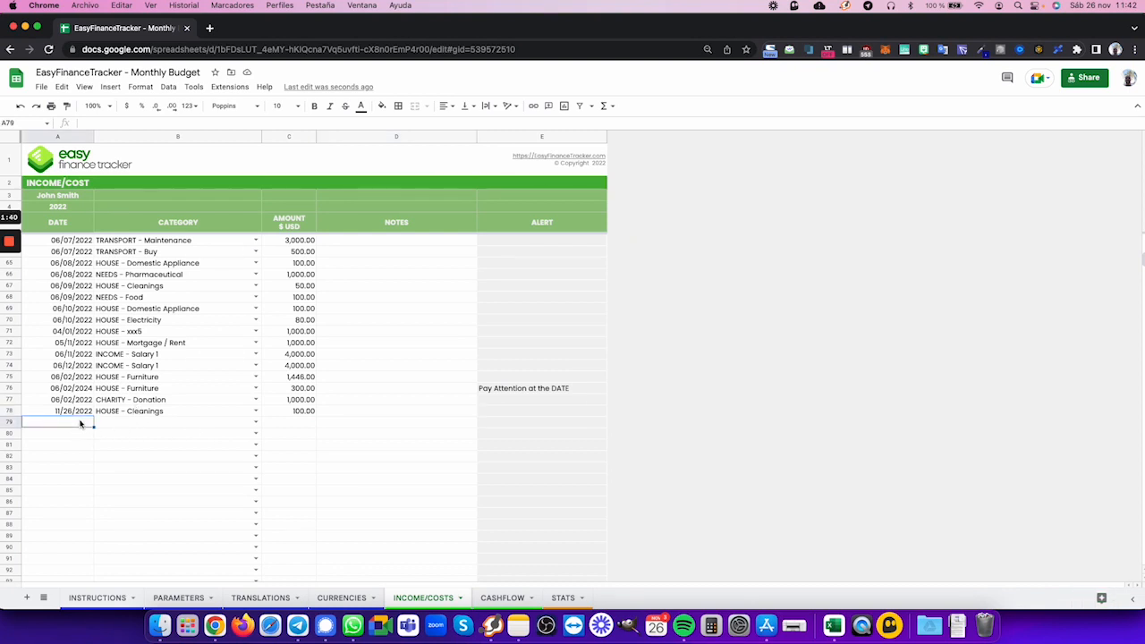
text(11/2)
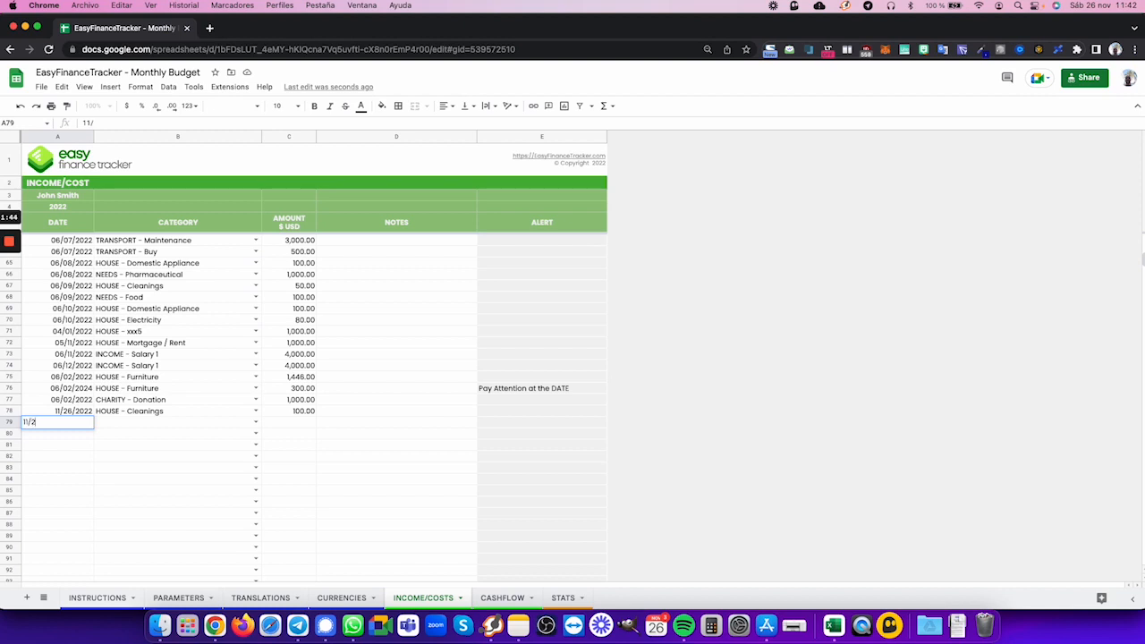
text(6/2022)
key(Tab)
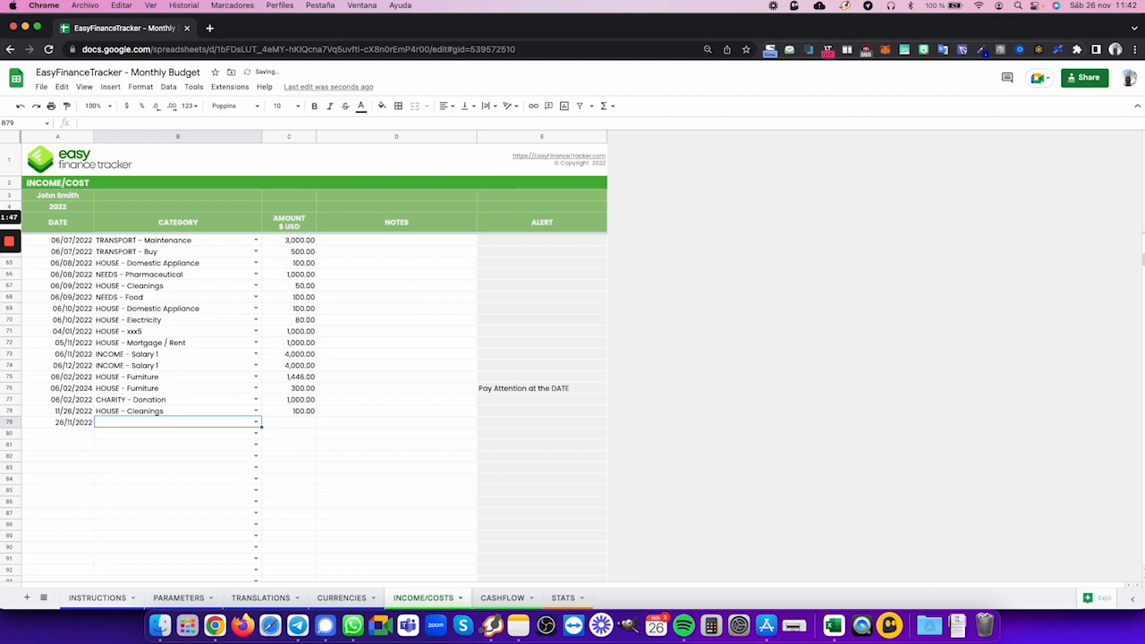
- Set the category of row 79 to NEEDS - Cleaning Products, filtering the choices by "clea", and enter an amount of 20
click(256, 422)
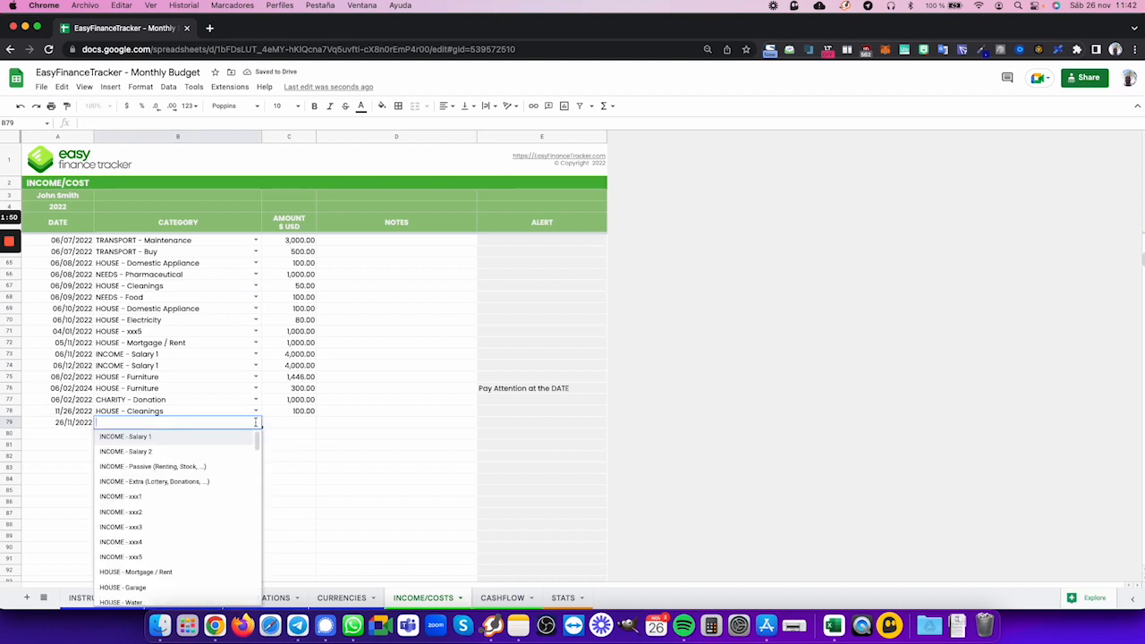
click(272, 425)
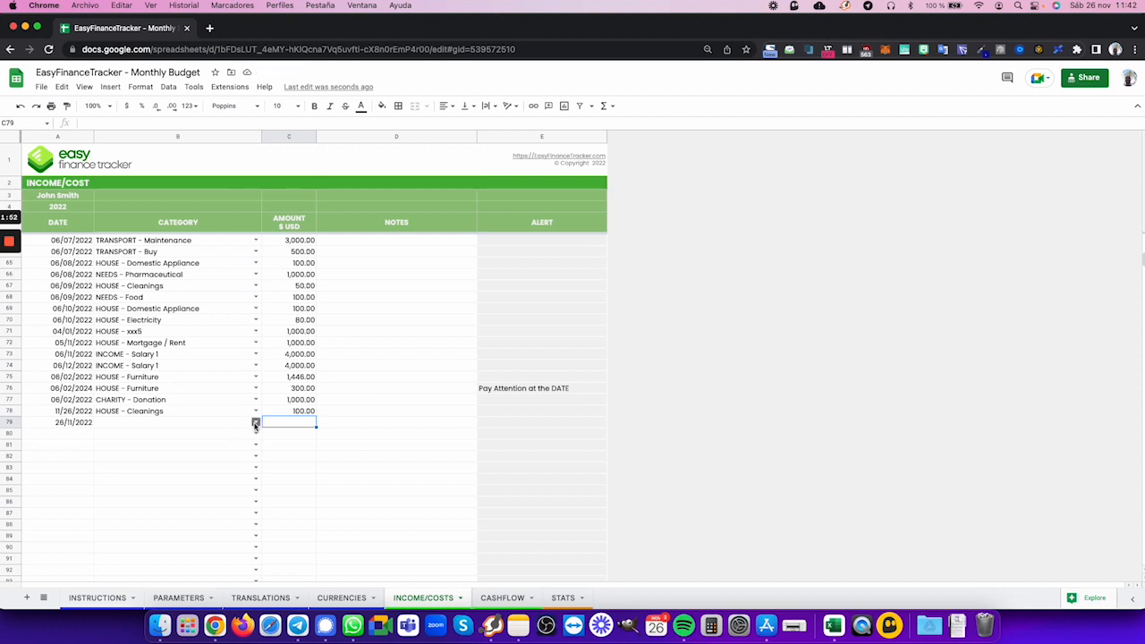
click(256, 422)
text(c)
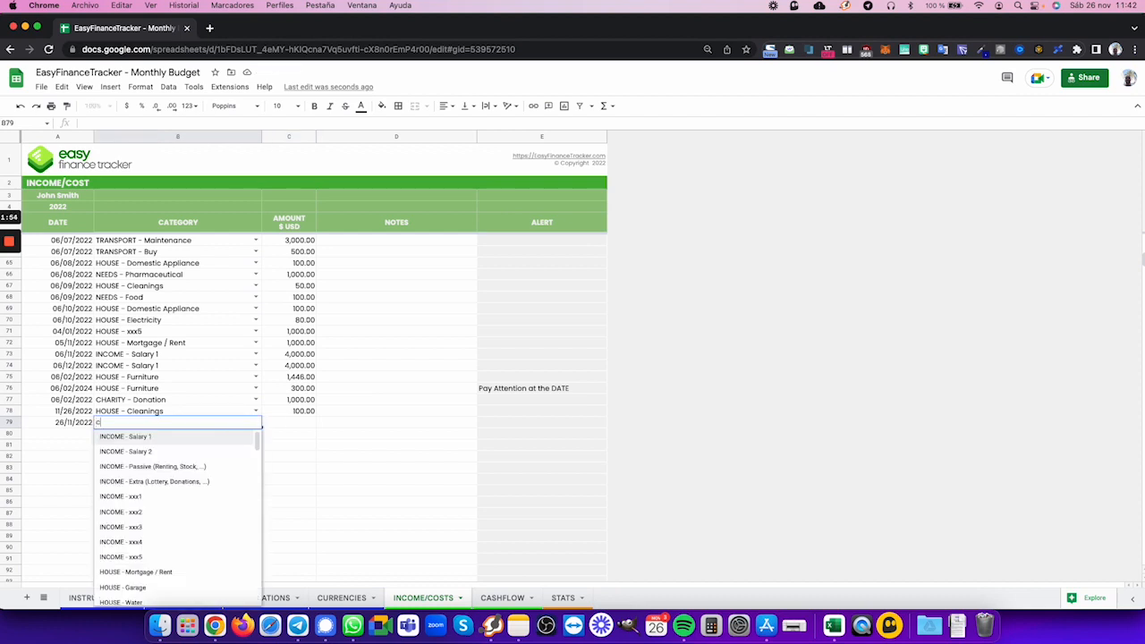
text(lea)
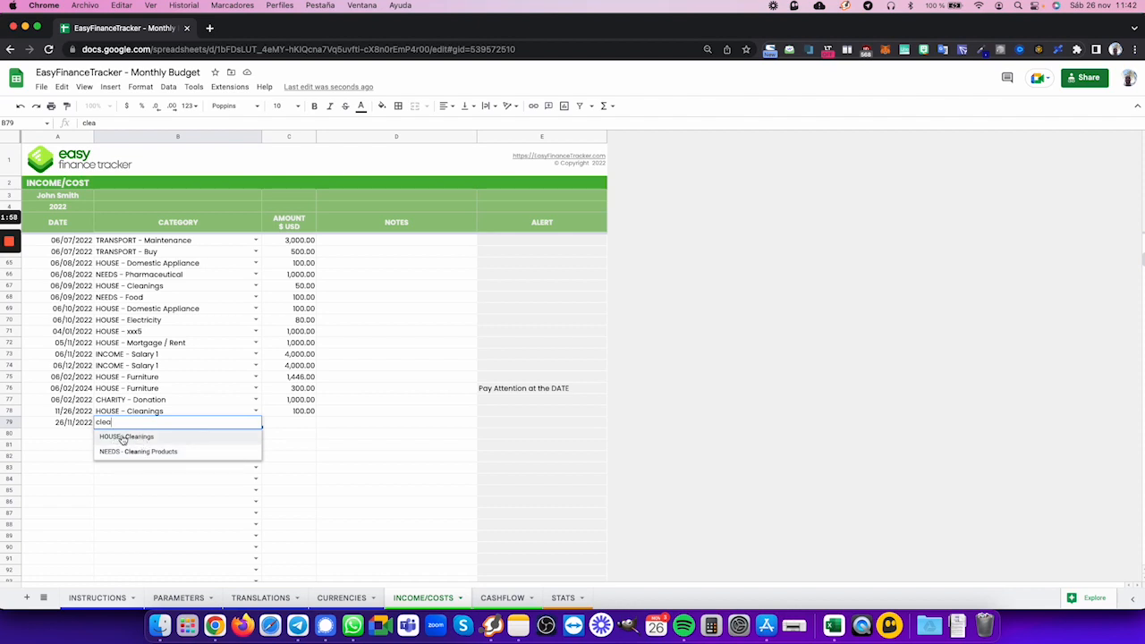
click(162, 452)
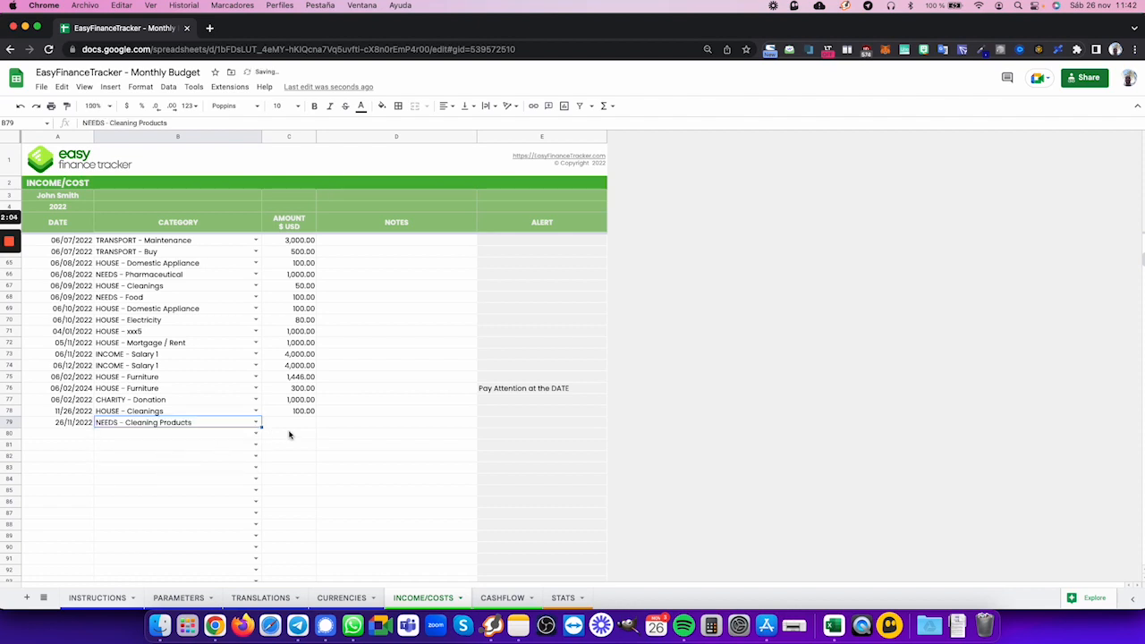
click(299, 427)
text(20)
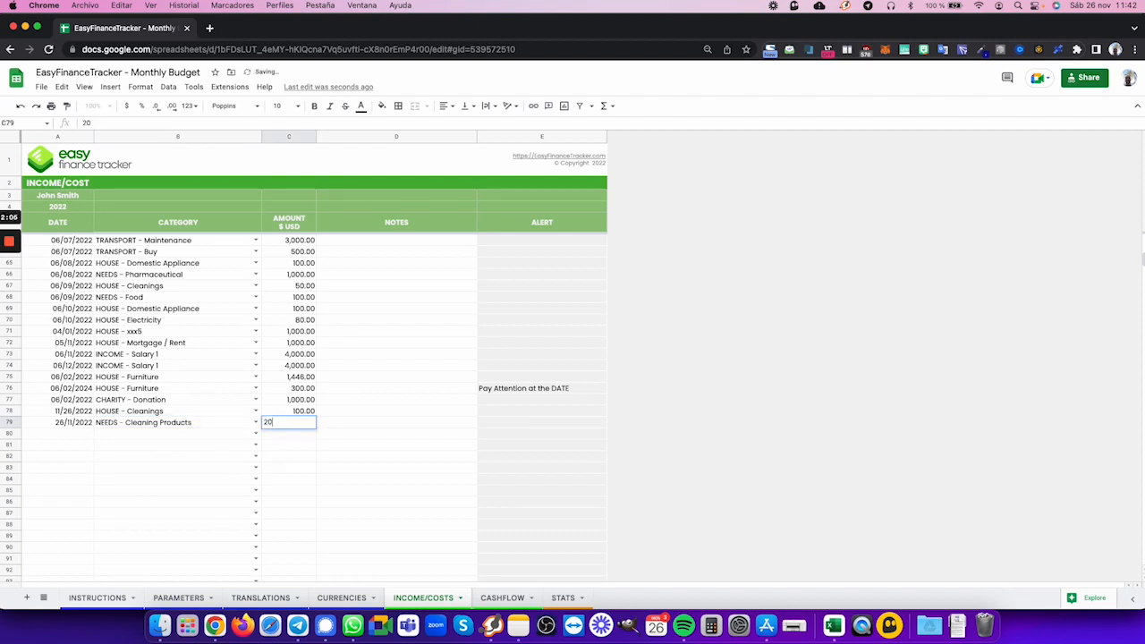
key(Tab)
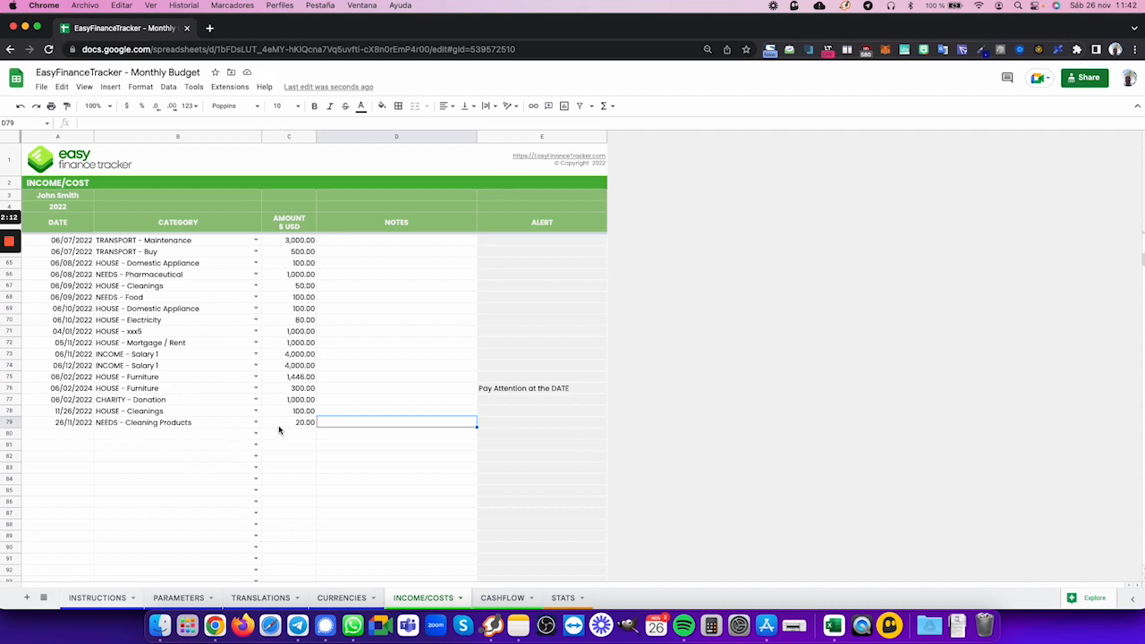
- Set the amount of the HOUSE - Cleanings entry in row 78 to 120, and select the amount cell of row 79
click(300, 412)
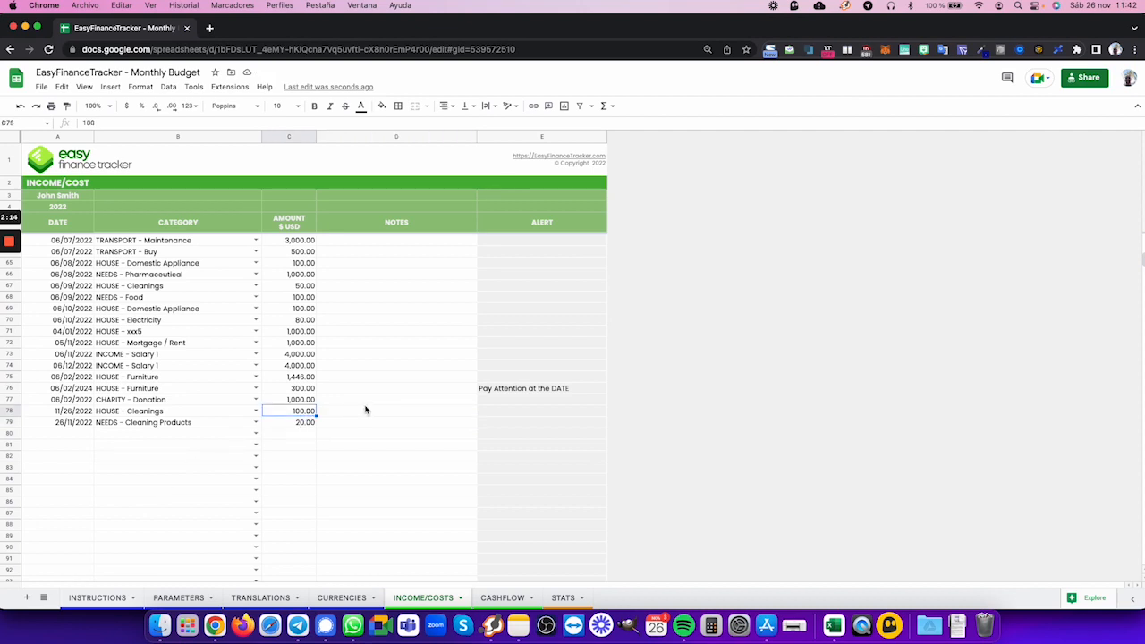
text(120)
key(Tab)
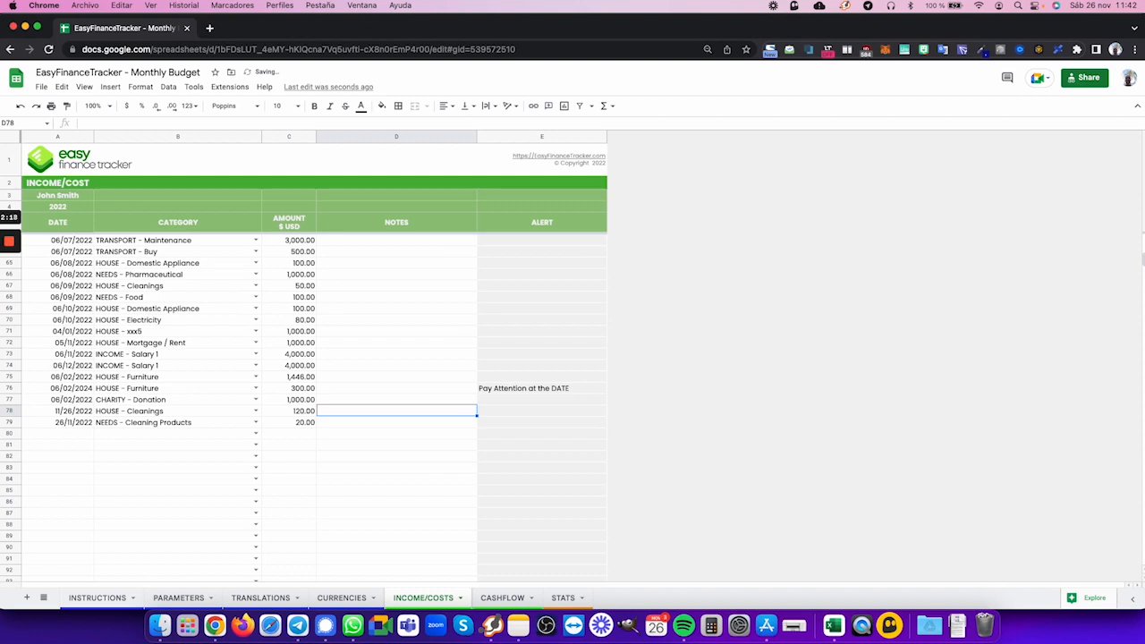
key(Down)
key(Left)
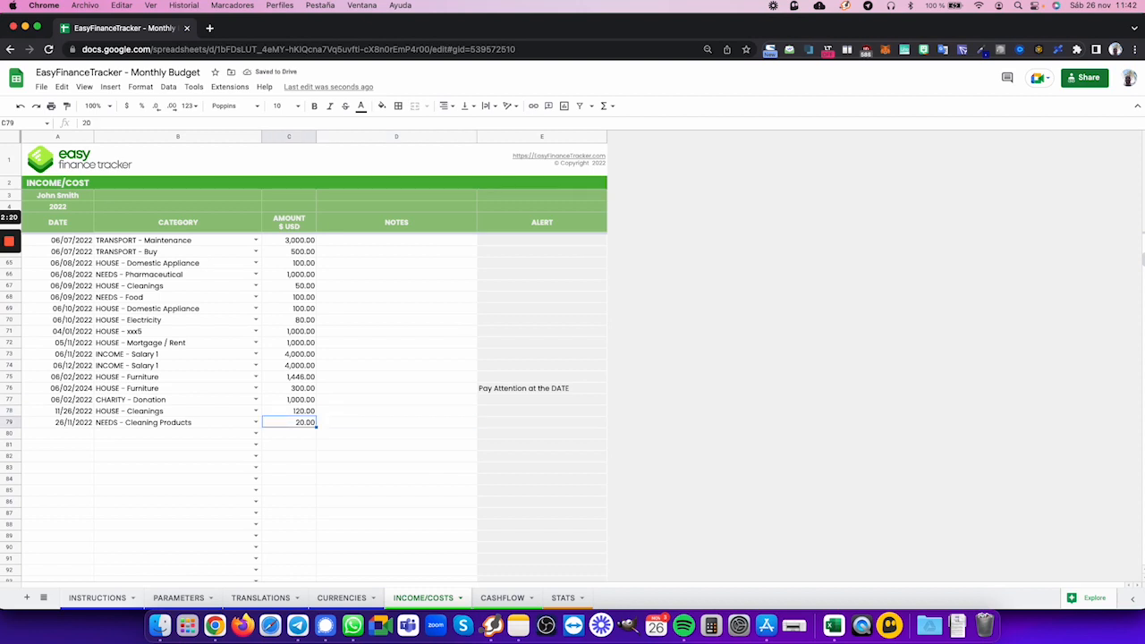
- Set the amount of the NEEDS - Cleaning Products entry in row 79 to 2.50
text(2)
key(Tab)
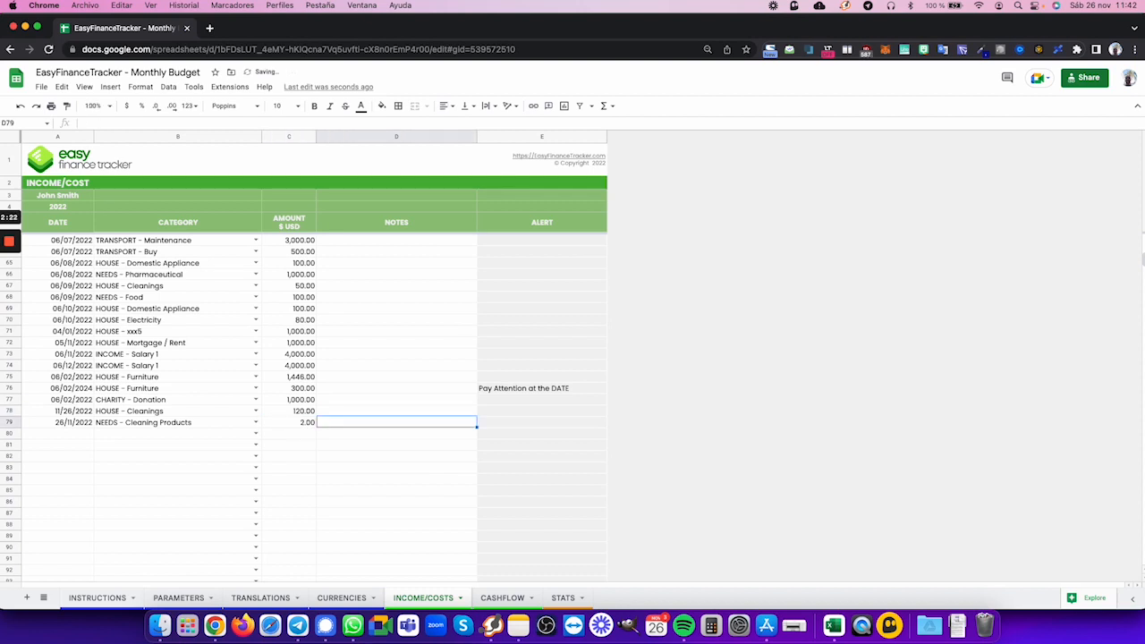
click(287, 423)
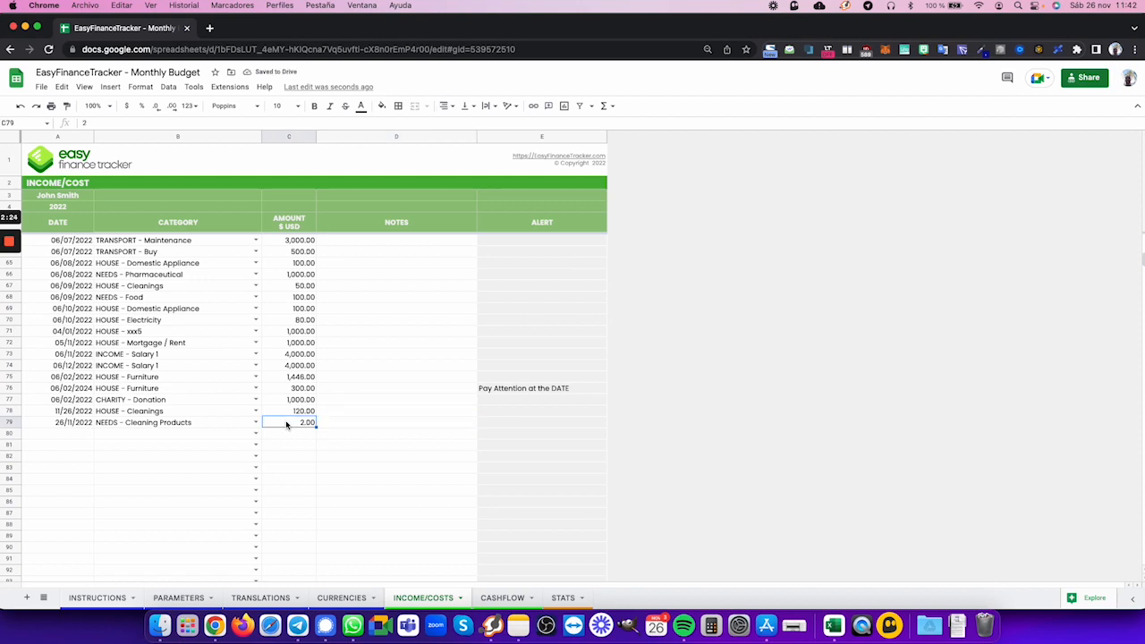
text(2)
key(Tab)
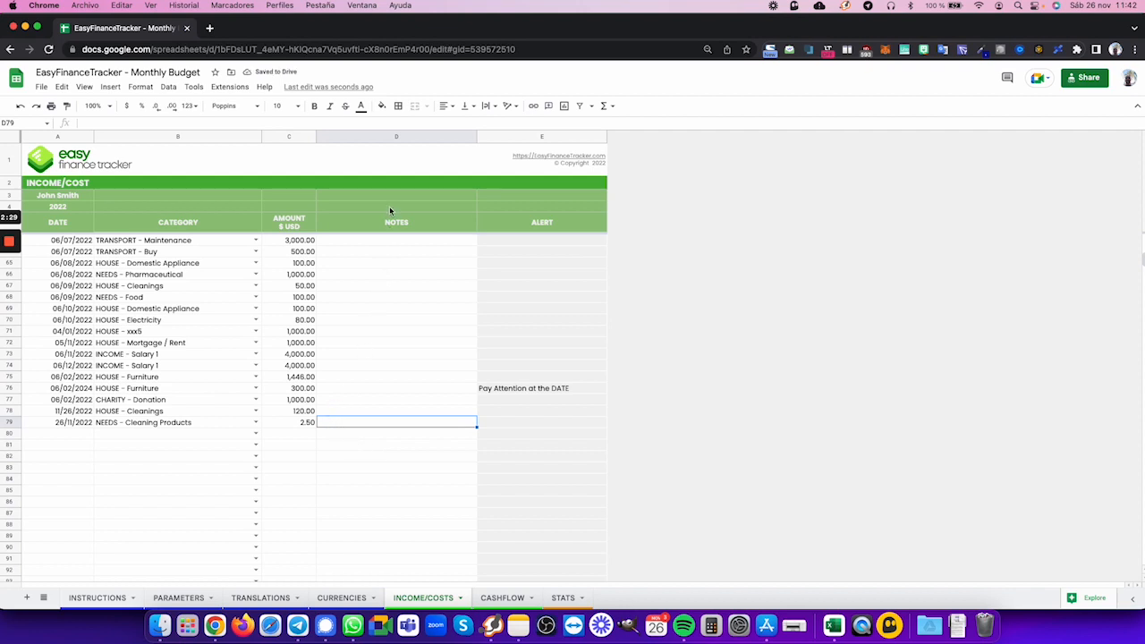
- Try the placeholder note "xxx" for the HOUSE - Cleanings entry in row 78, and select the date of row 76
click(373, 413)
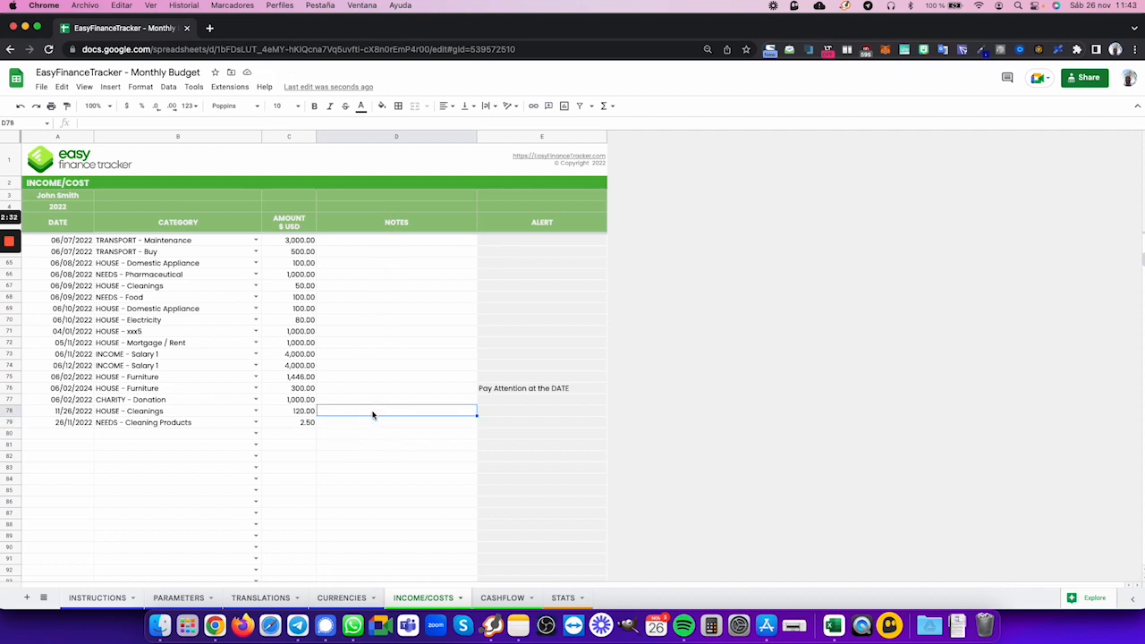
text(xxx)
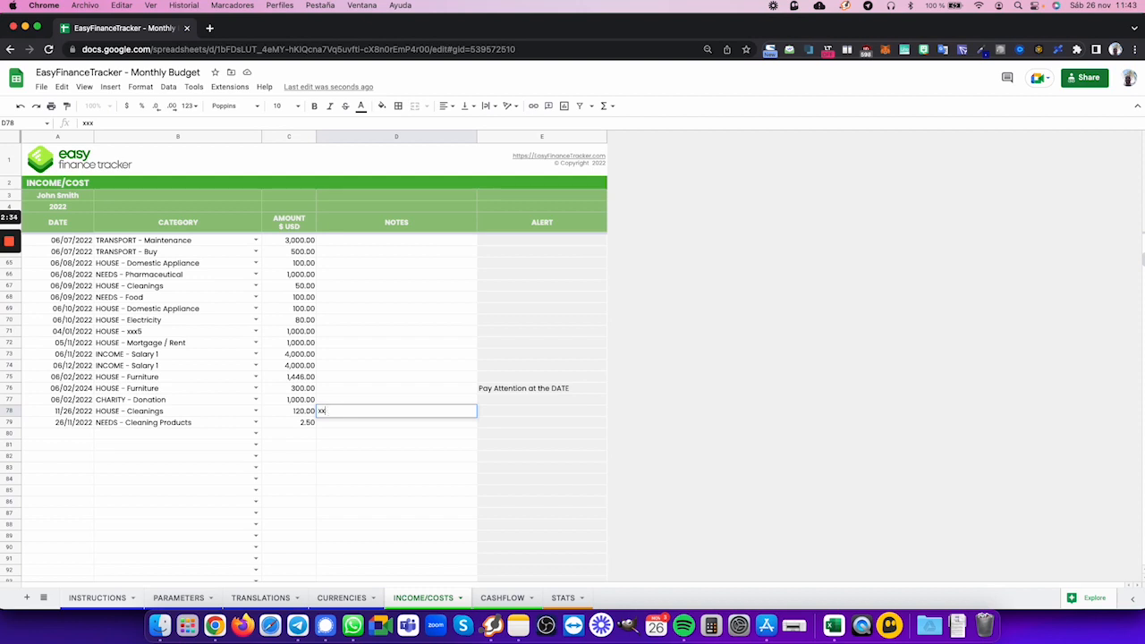
click(436, 438)
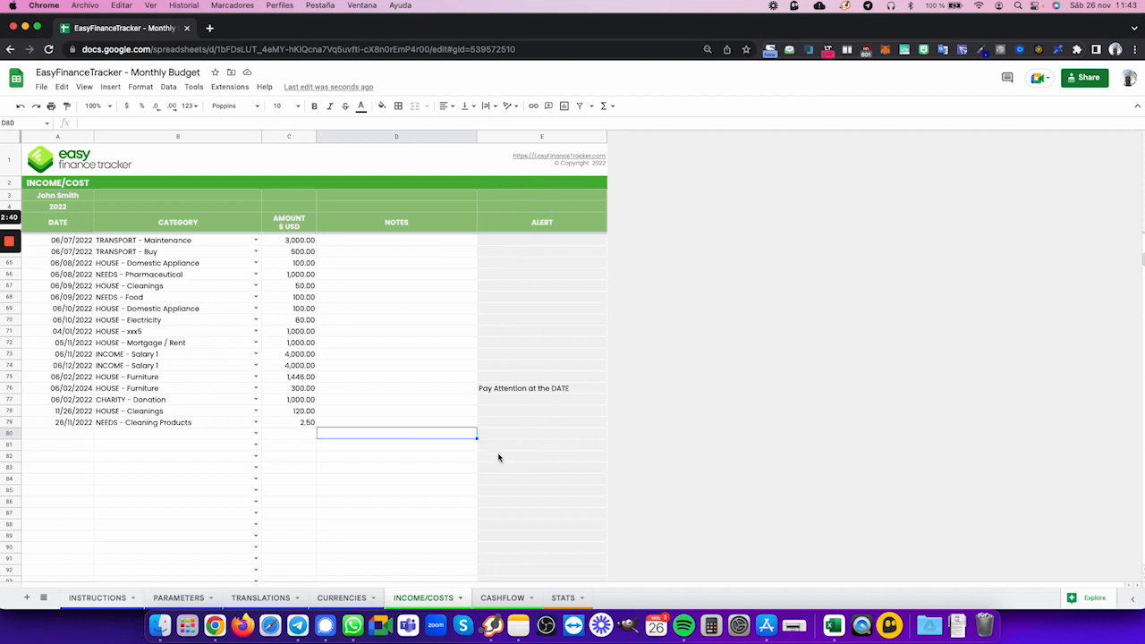
click(85, 391)
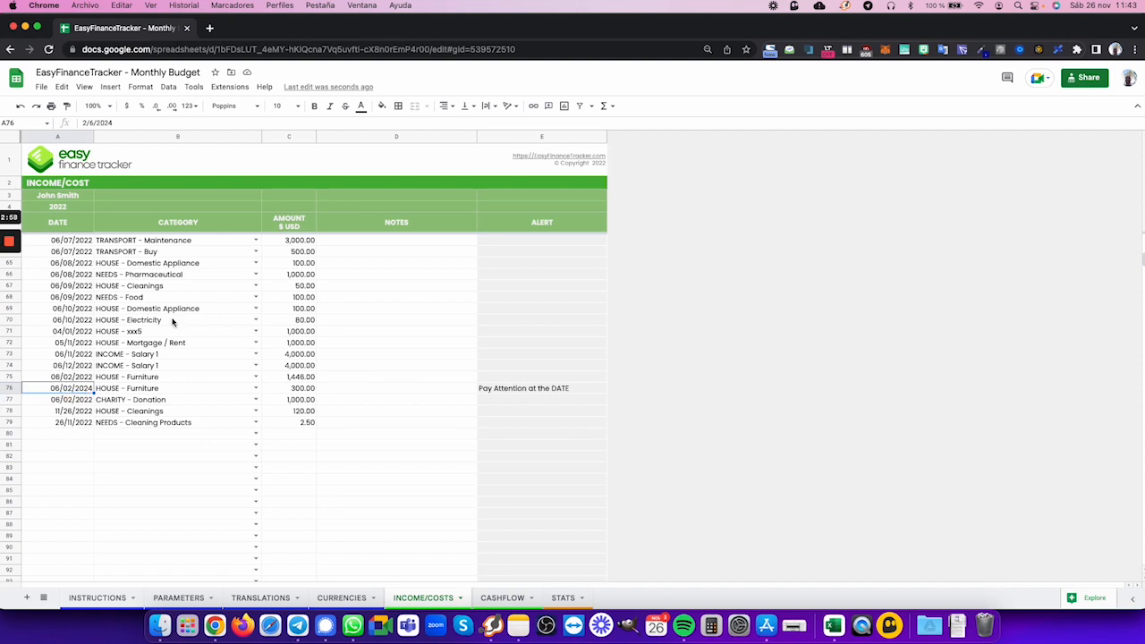
- Add an entry in row 80 dated 11/26/2022 with the category HOUSE - Garage and an amount of 100
click(75, 437)
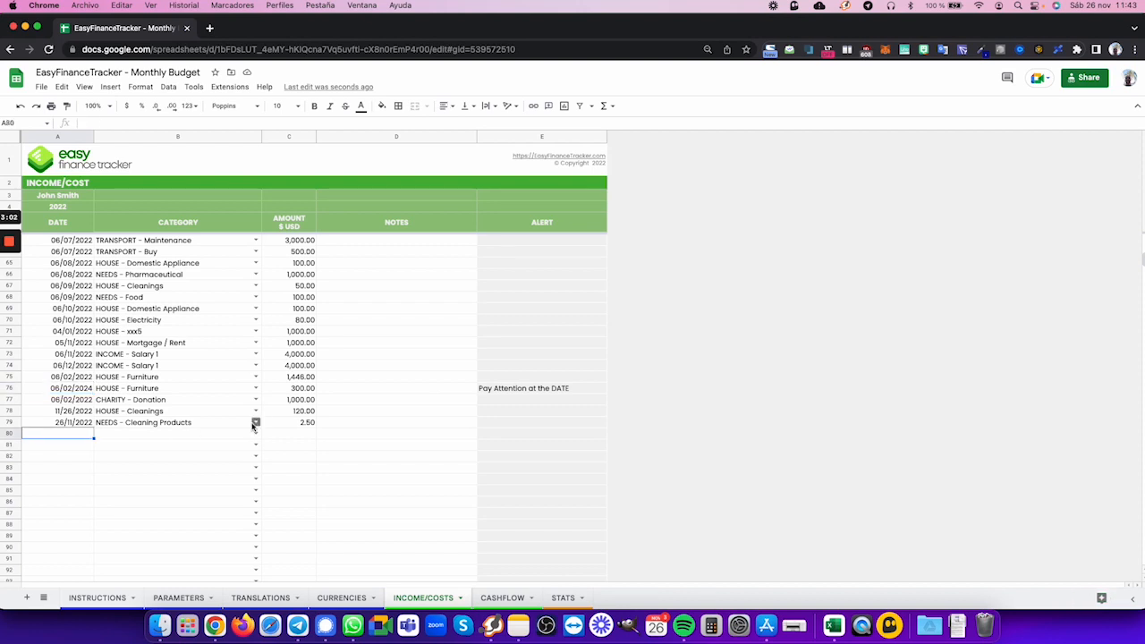
text(26/11/2022)
key(Tab)
click(256, 433)
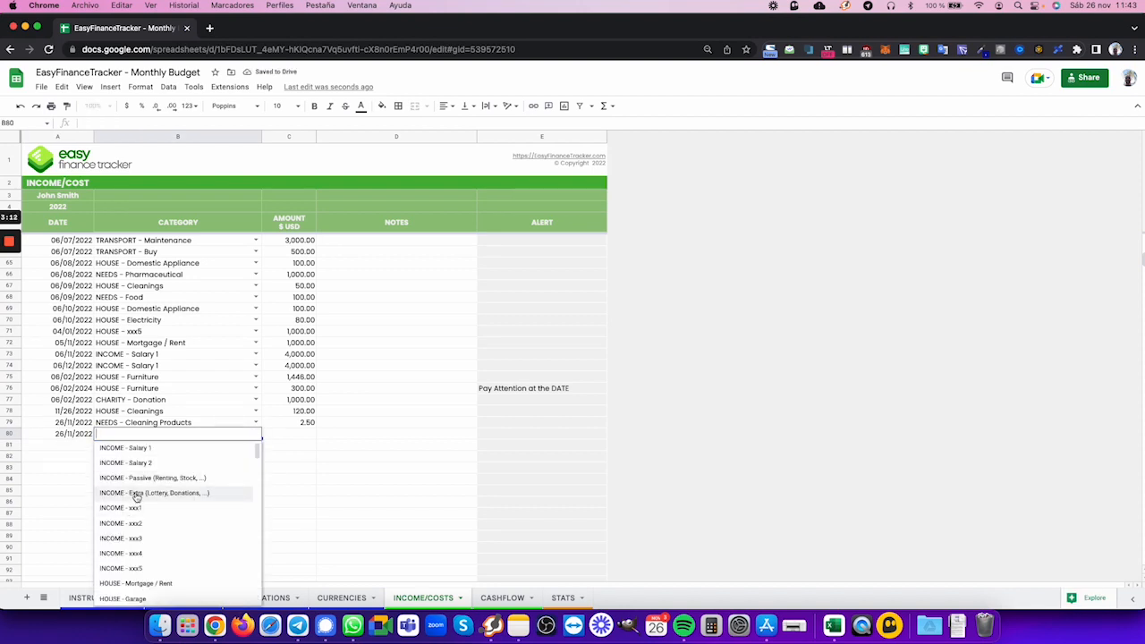
click(134, 499)
key(Tab)
text(100)
key(Tab)
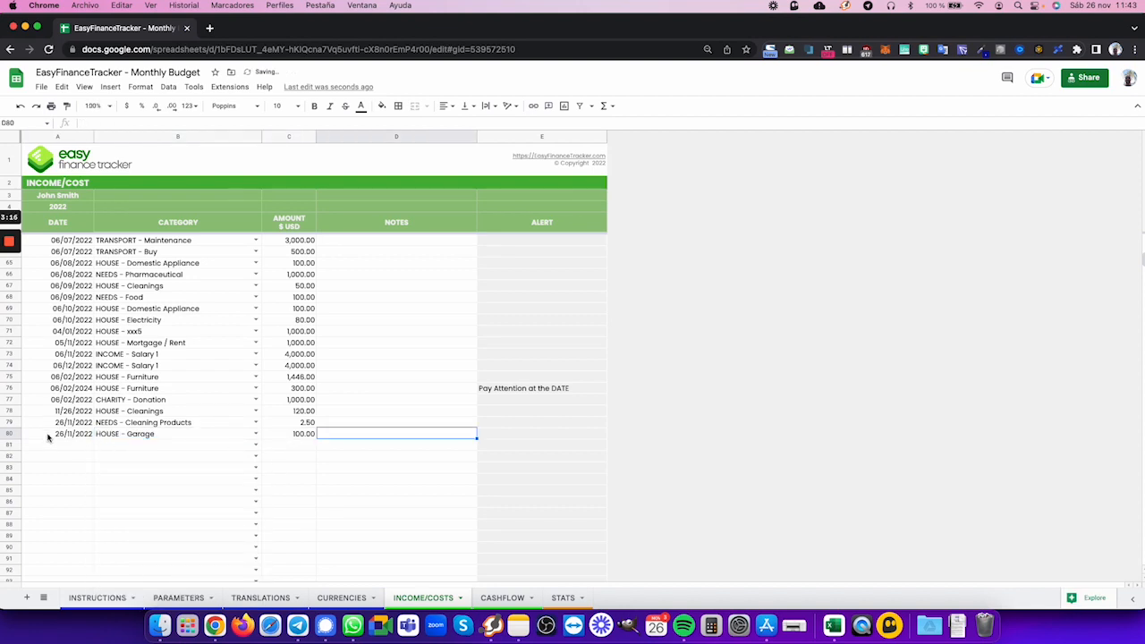
- Change the date of the HOUSE - Garage entry to 11/26/2023 and check its alert cell
double_click(76, 438)
key(BackSpace)
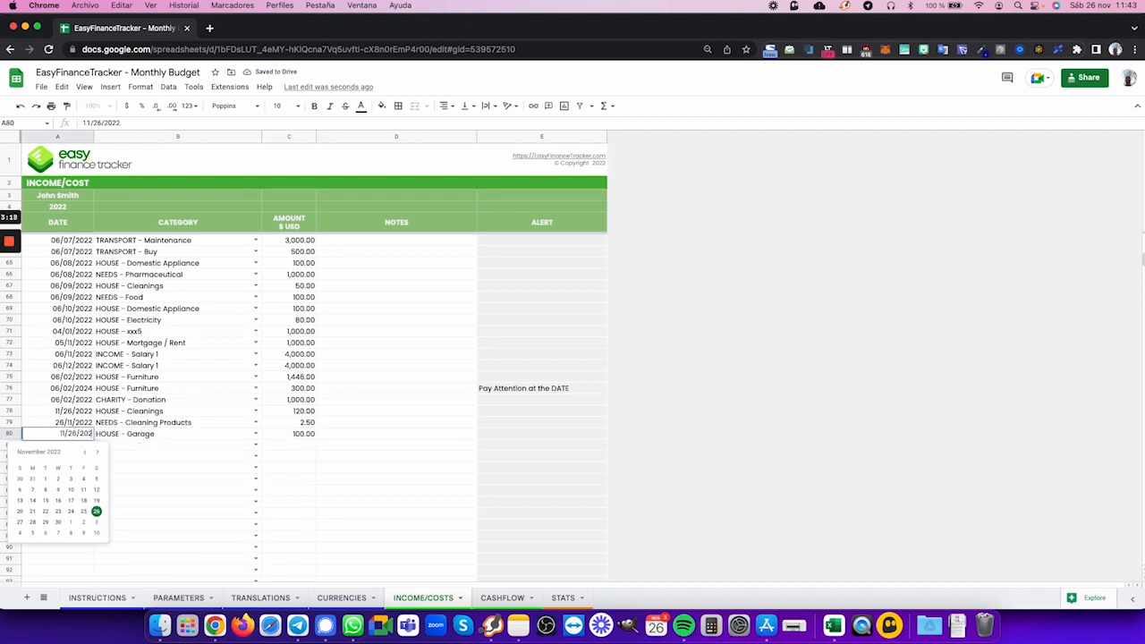
text(3)
key(Tab)
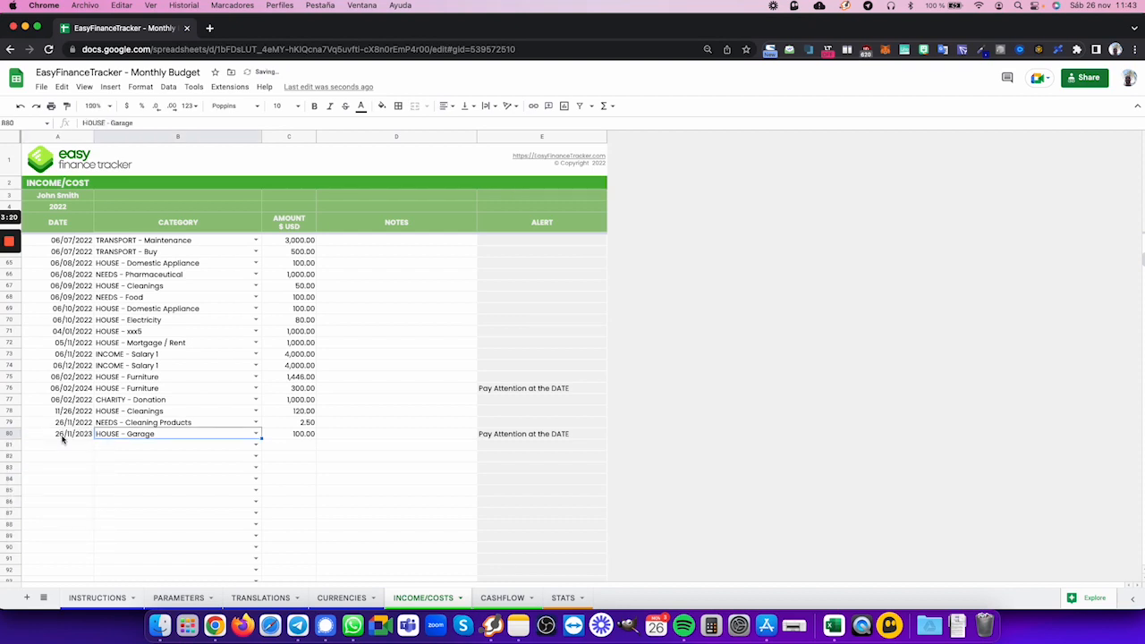
click(555, 438)
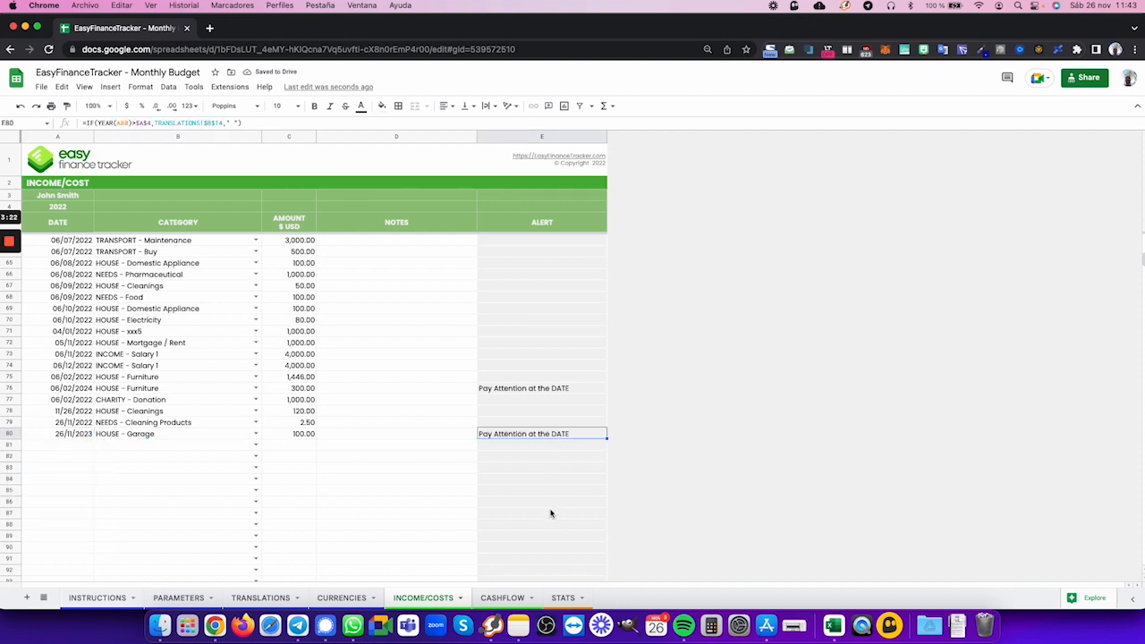
- Restore the year of the HOUSE - Garage entry's date to 2022
double_click(90, 434)
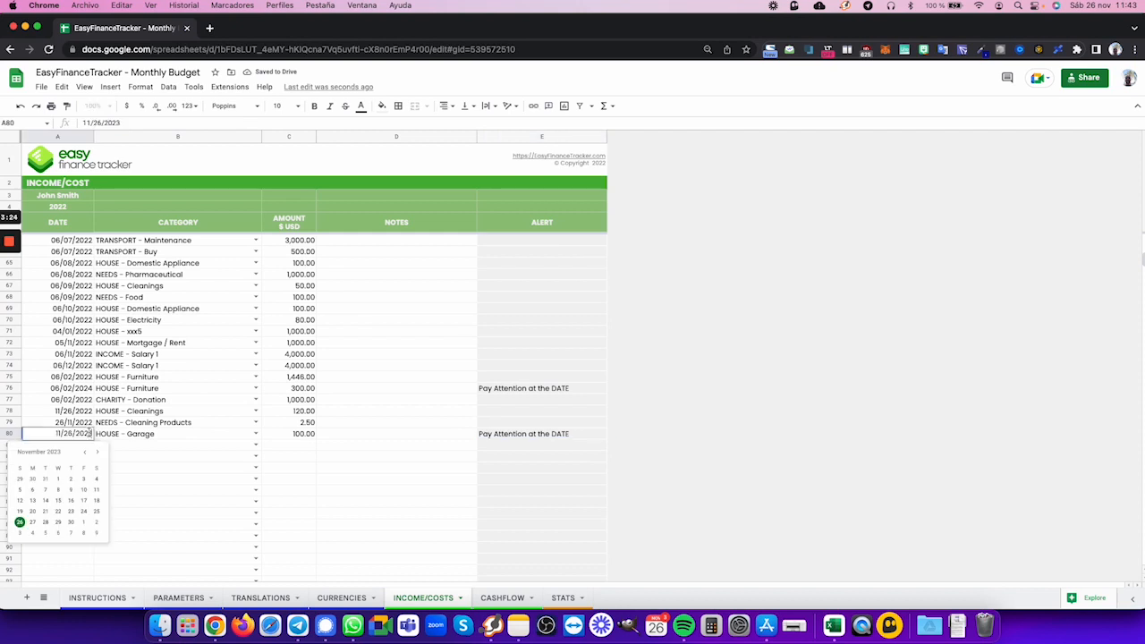
key(BackSpace)
text(2)
key(Return)
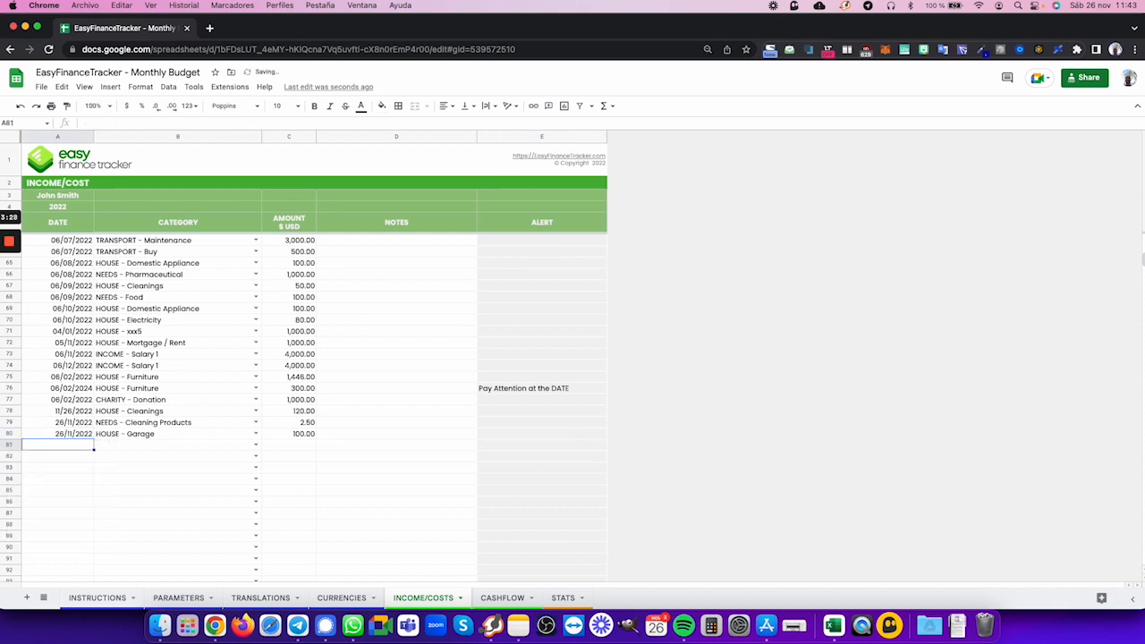
- Check the alert cell of row 80 and the amounts in the CASHFLOW sheet, and return to the INCOME/COSTS sheet
click(501, 434)
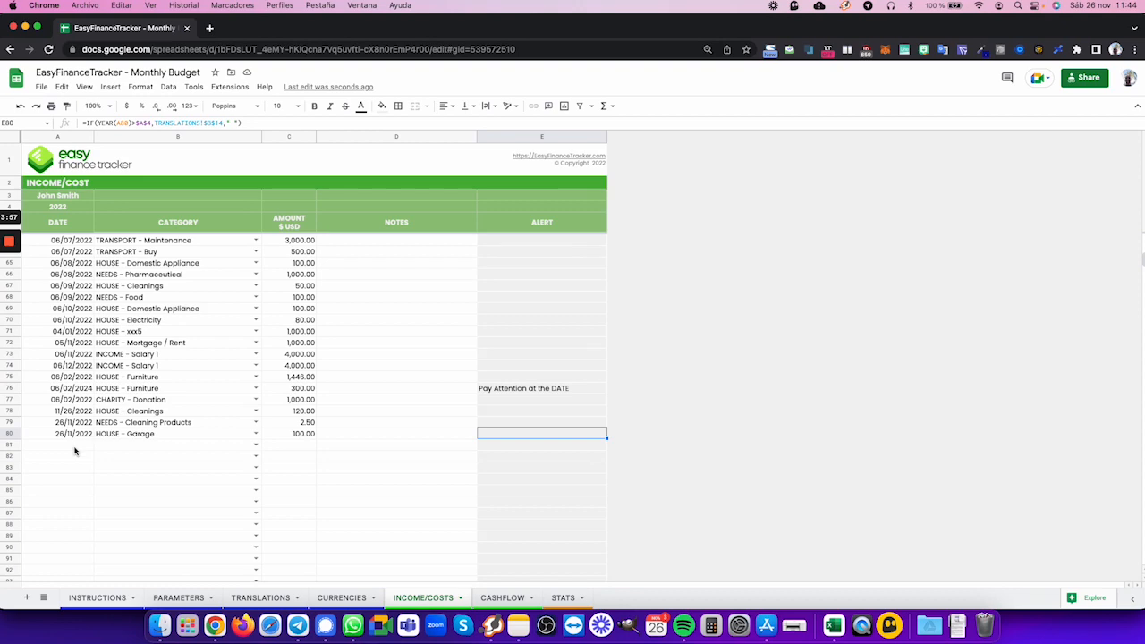
click(504, 599)
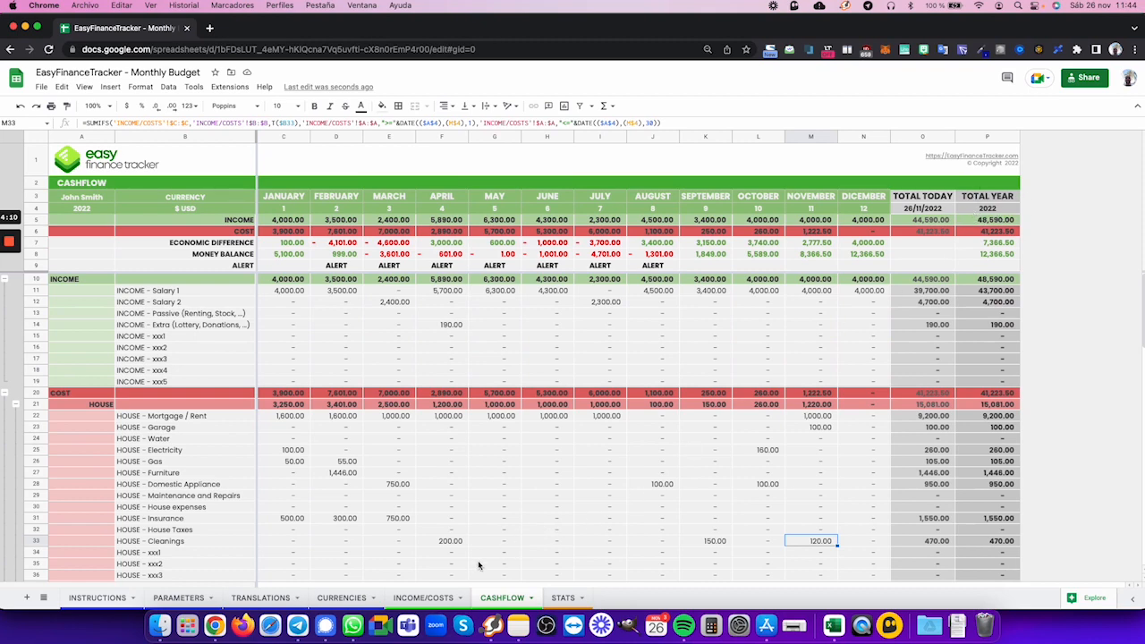
click(408, 597)
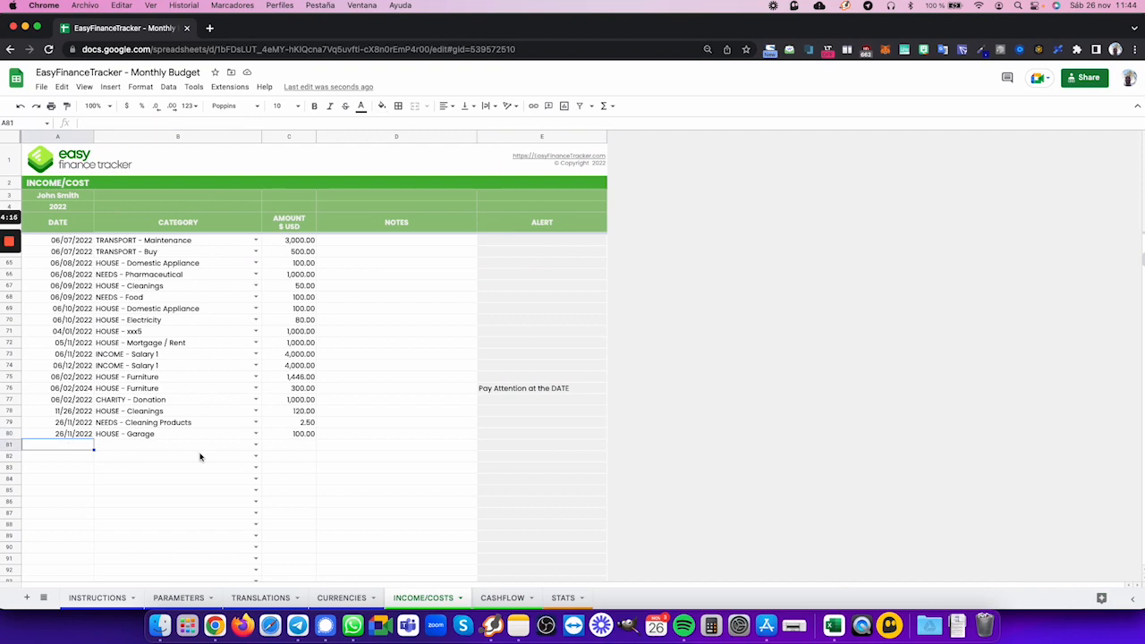
- Enter the date 12/01/2022 in row 81 and set its category to INCOME - Salary 2
text(12/01/20)
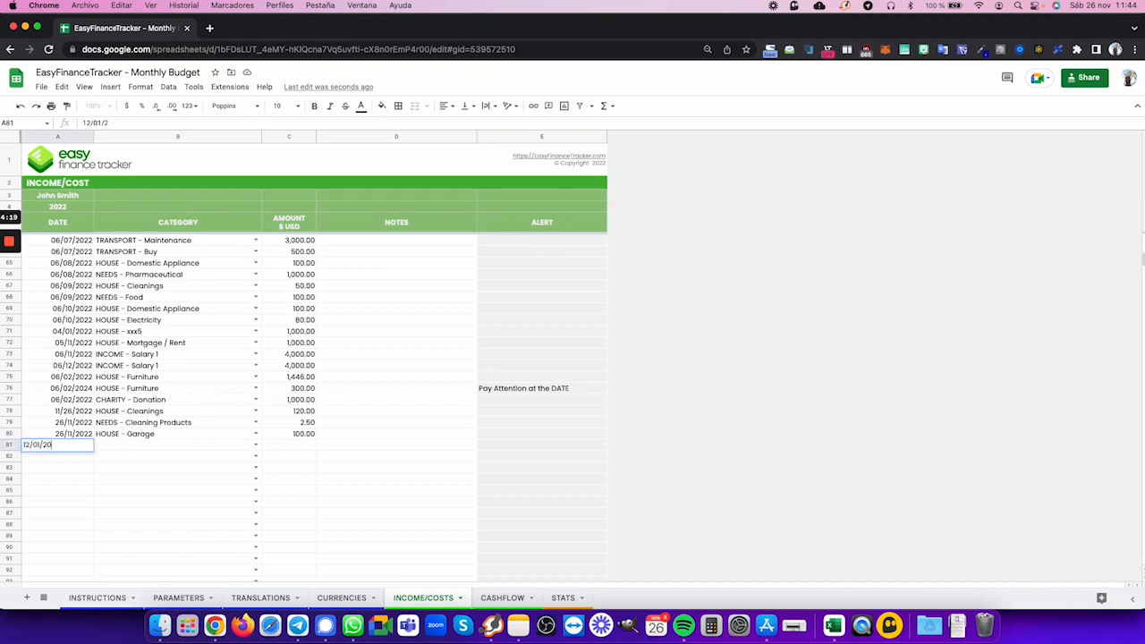
text(22)
key(Tab)
click(256, 445)
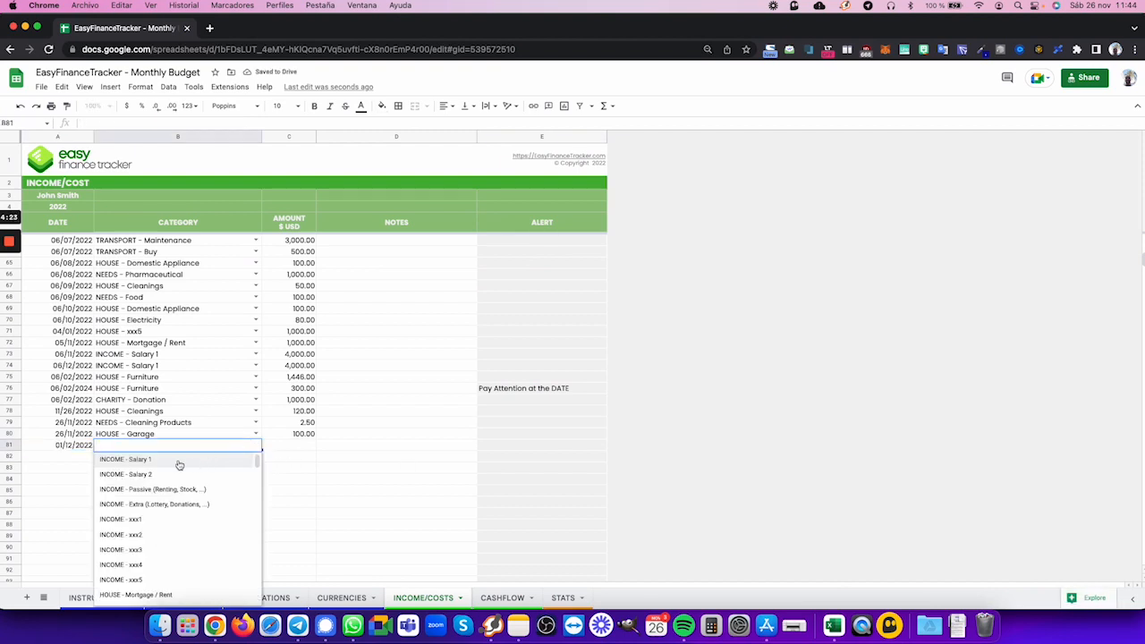
click(174, 473)
- Enter an amount of 10000 and the note "Bonus at work" for the INCOME - Salary 2 entry in row 81
click(295, 445)
text(10000)
key(Tab)
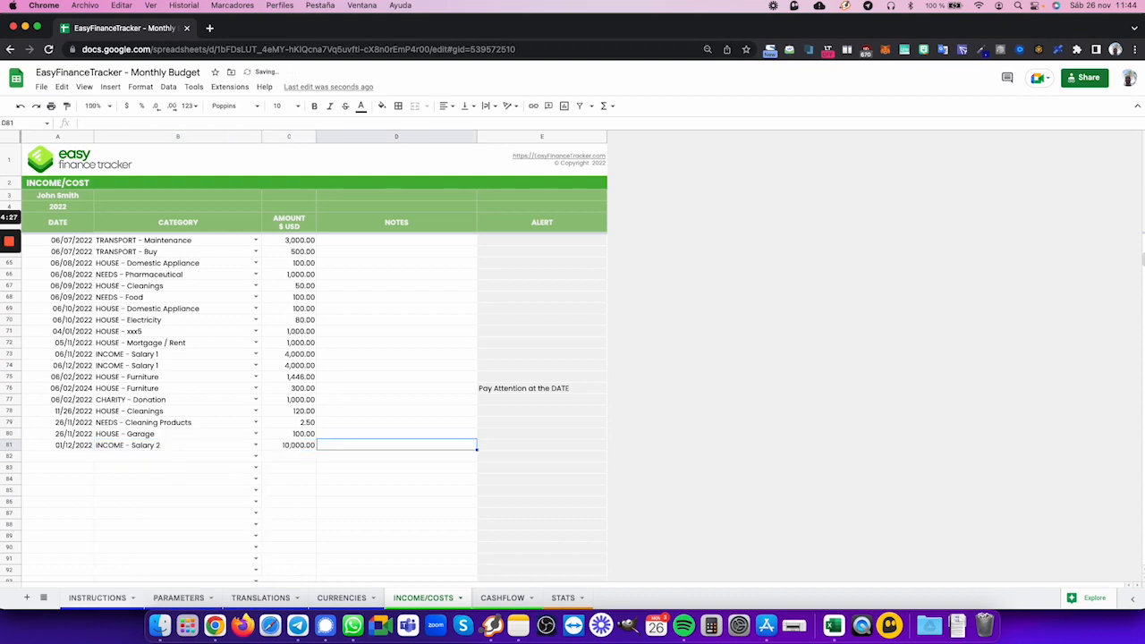
text(Bonus)
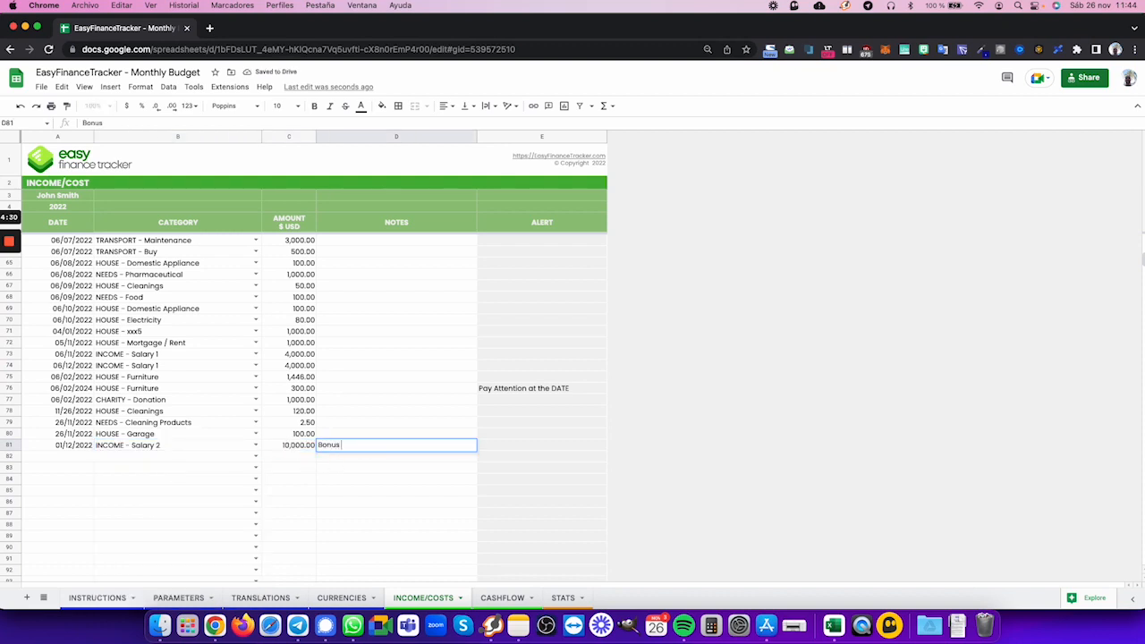
text( at work)
key(Tab)
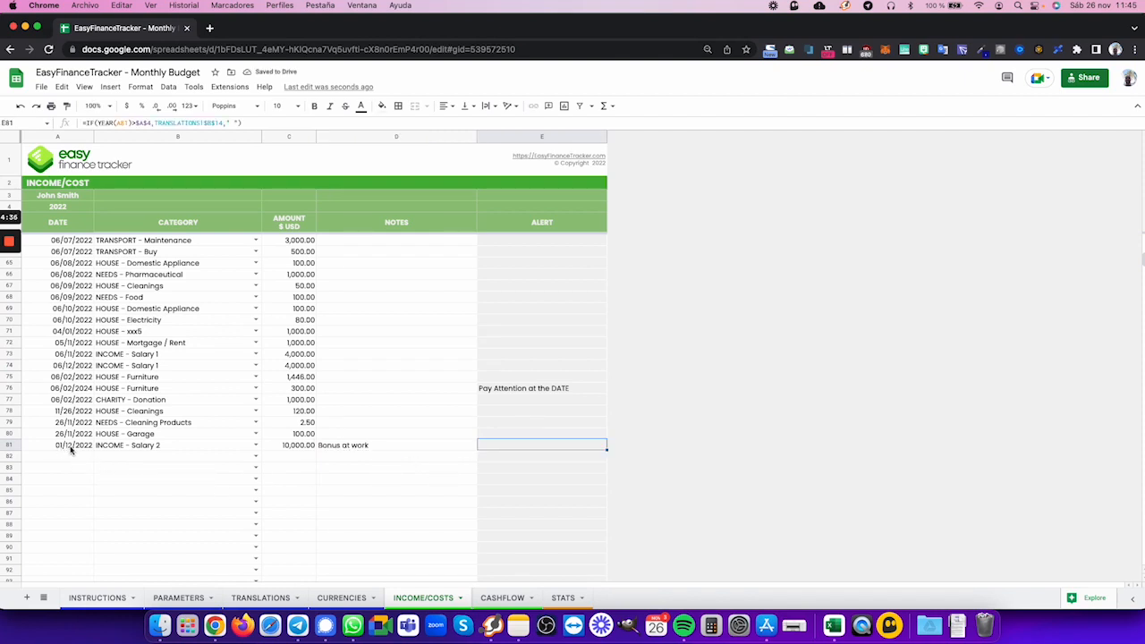
- Review the December income in the CASHFLOW sheet and the STATS sheet, and return to the INCOME/COSTS sheet
click(502, 598)
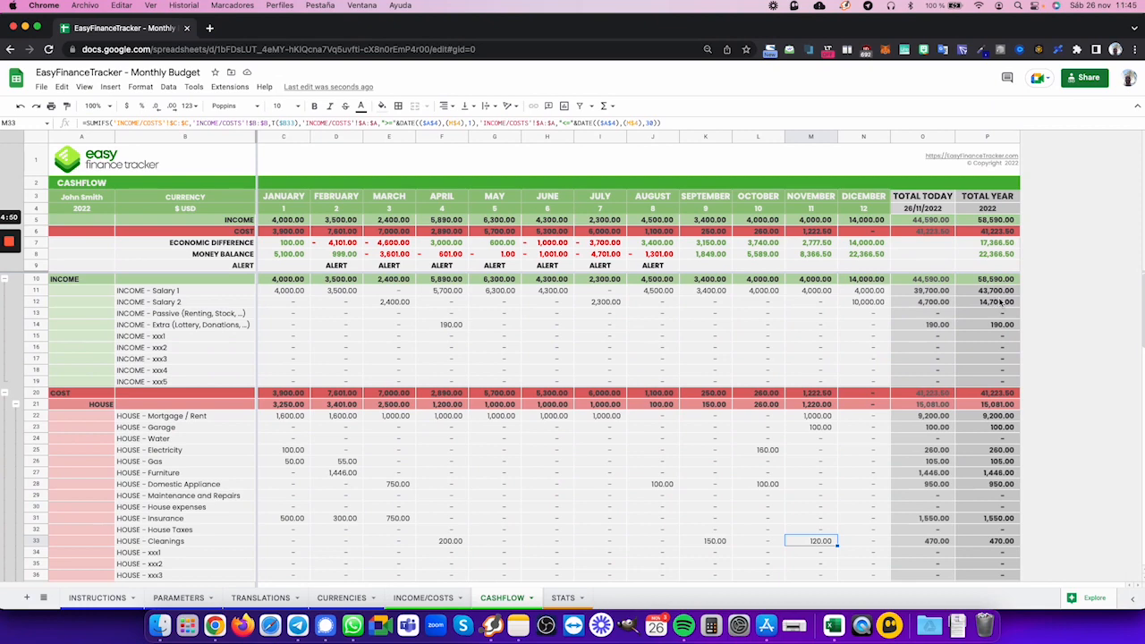
click(561, 597)
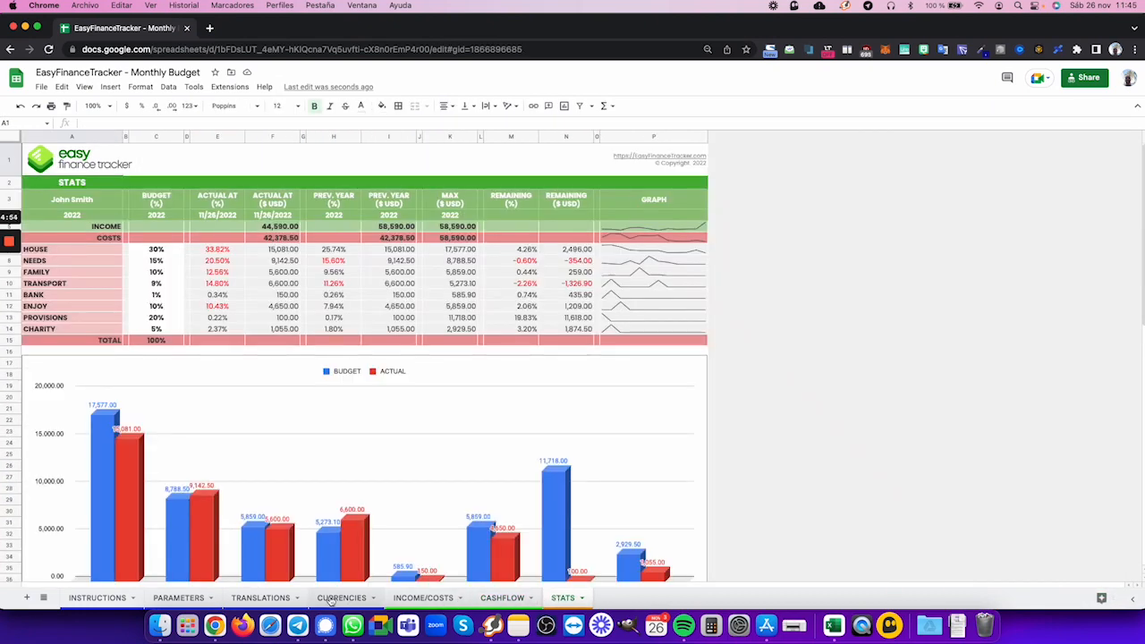
click(409, 598)
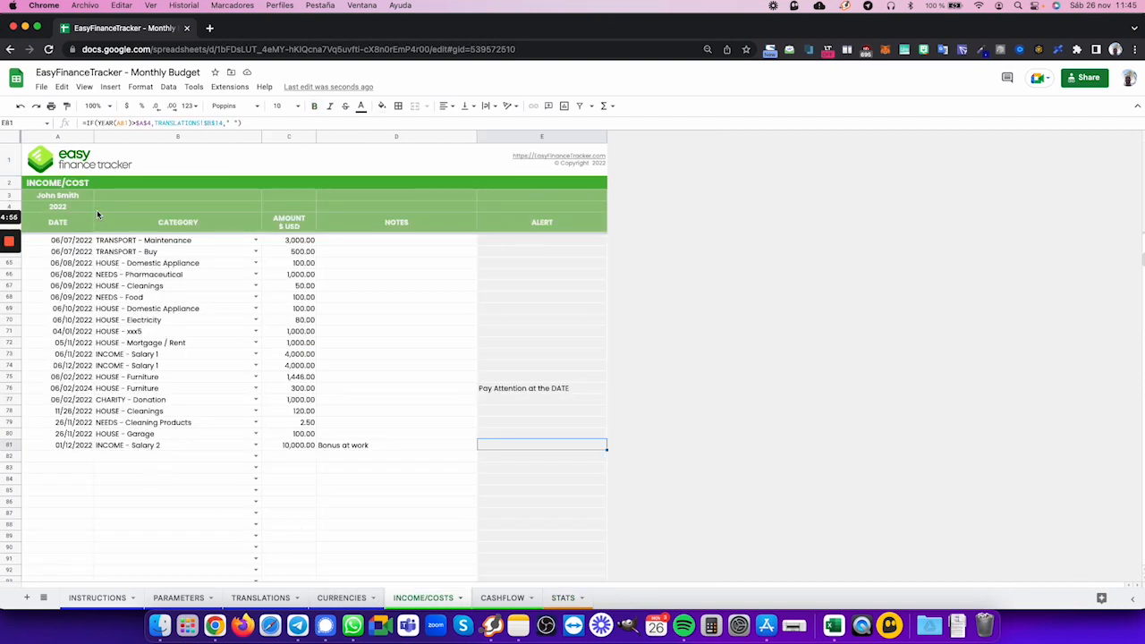